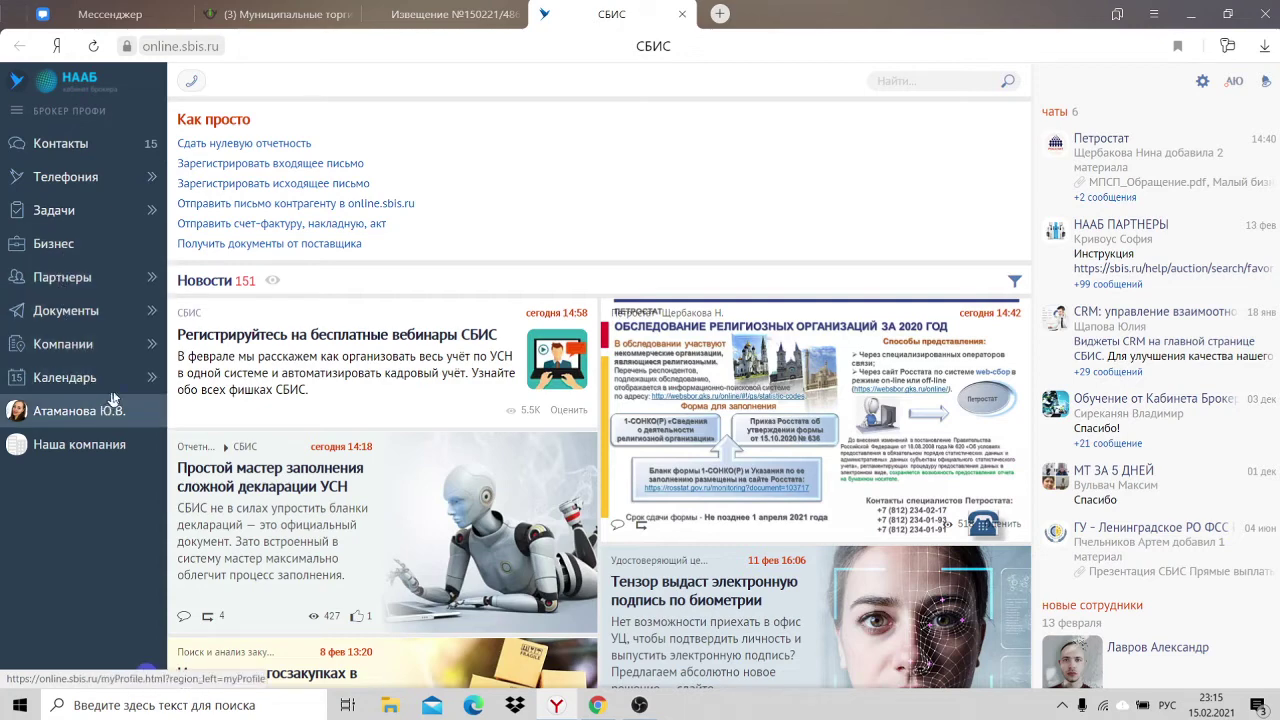
# Step: Open the Реализация имущества tenders and their extended search form
pyautogui.moveTo(112, 355)
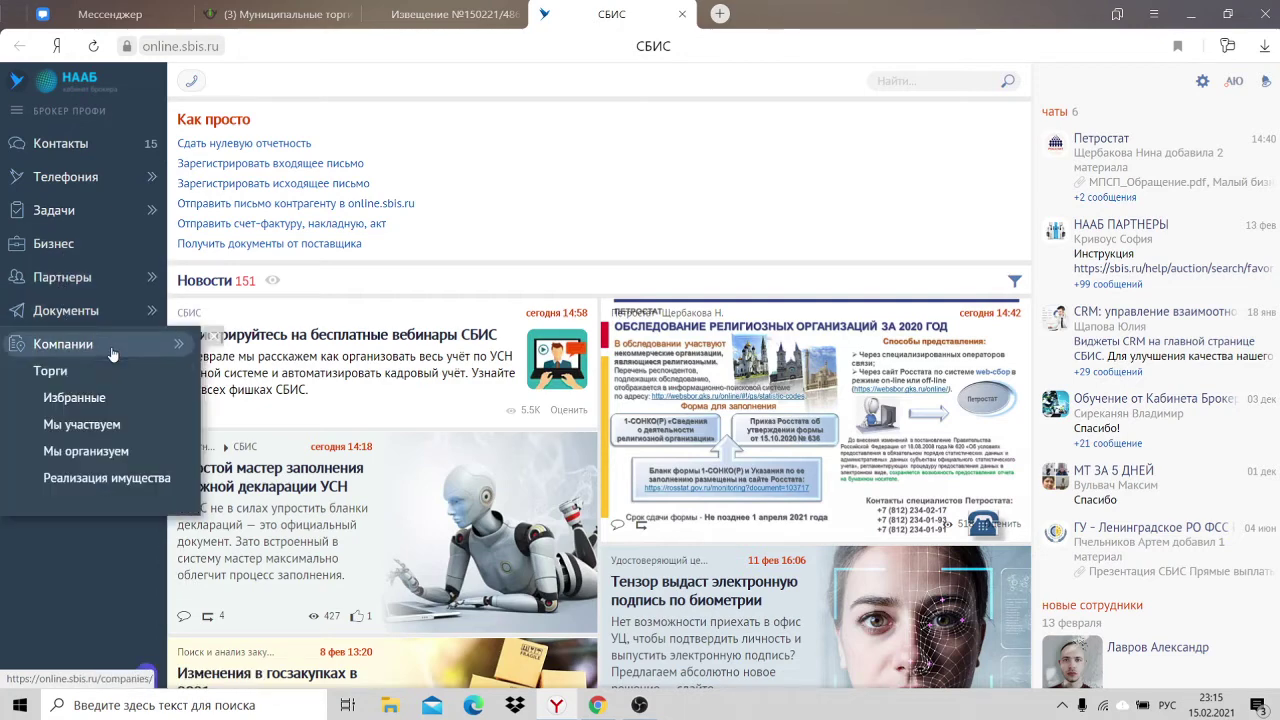
pyautogui.click(150, 478)
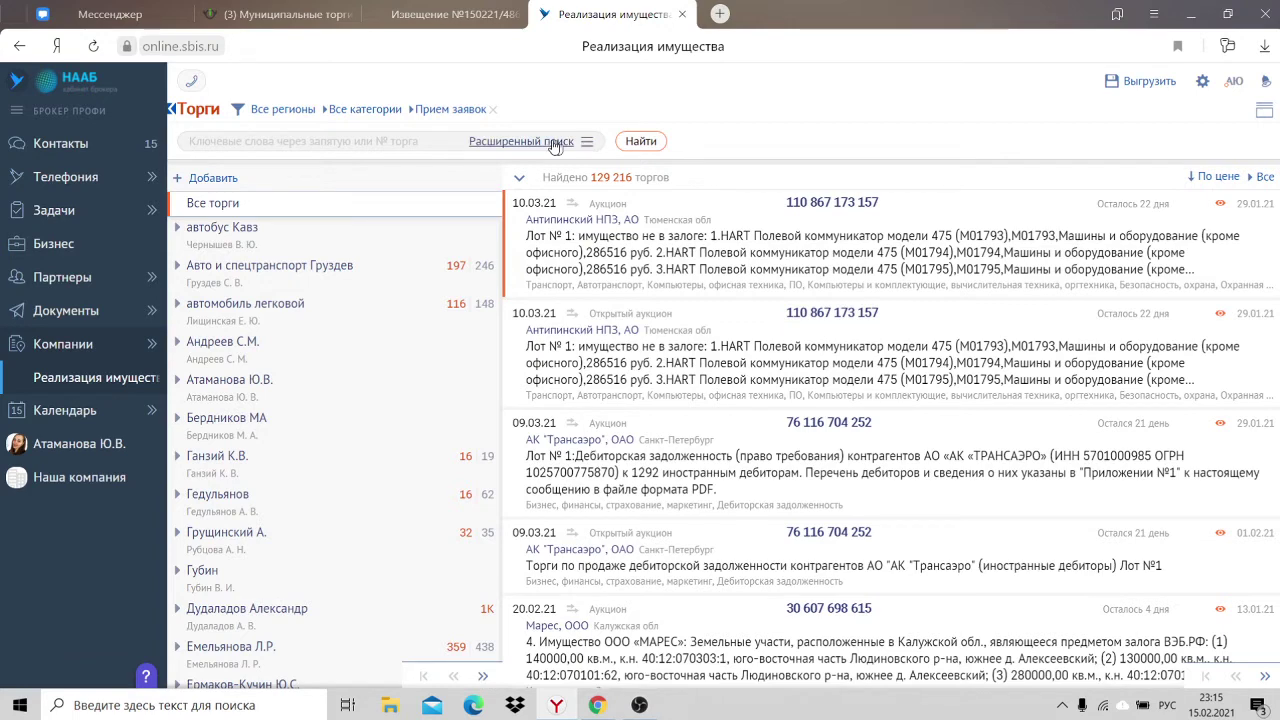
pyautogui.click(521, 141)
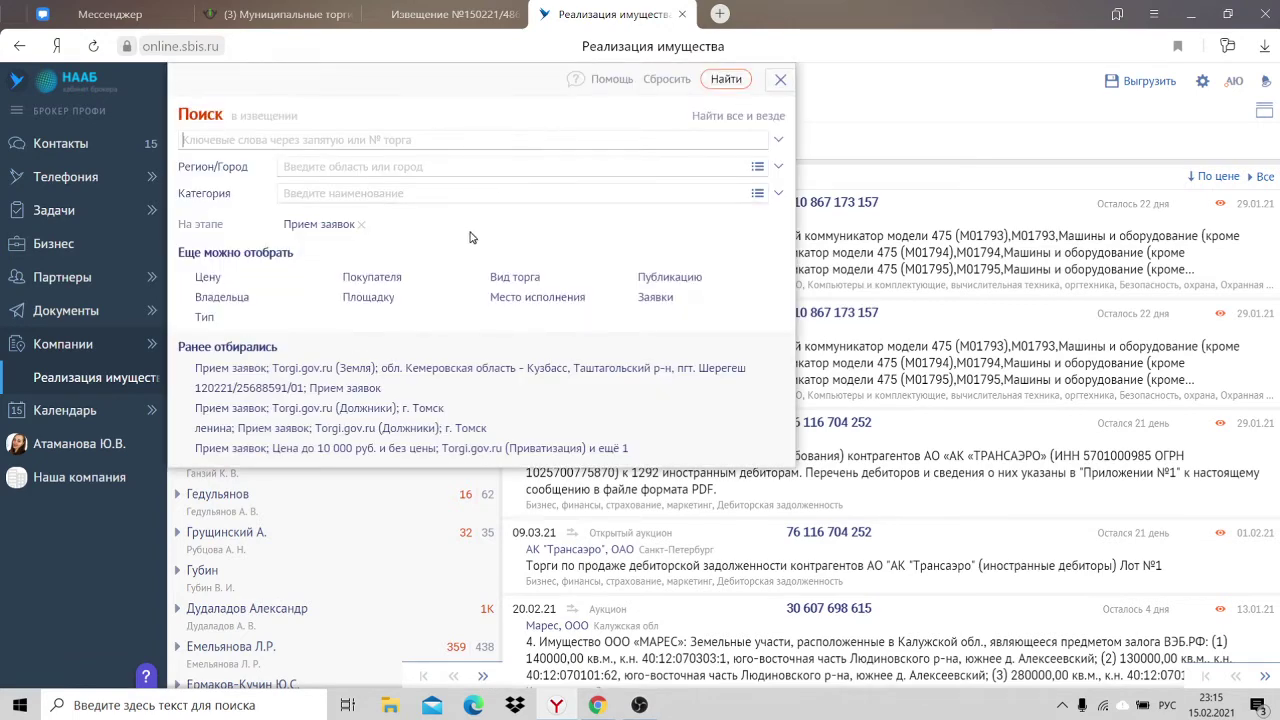
# Step: Set the Площадка filter to Torgi.gov.ru Приватизация, Земля and Аренда
pyautogui.click(368, 298)
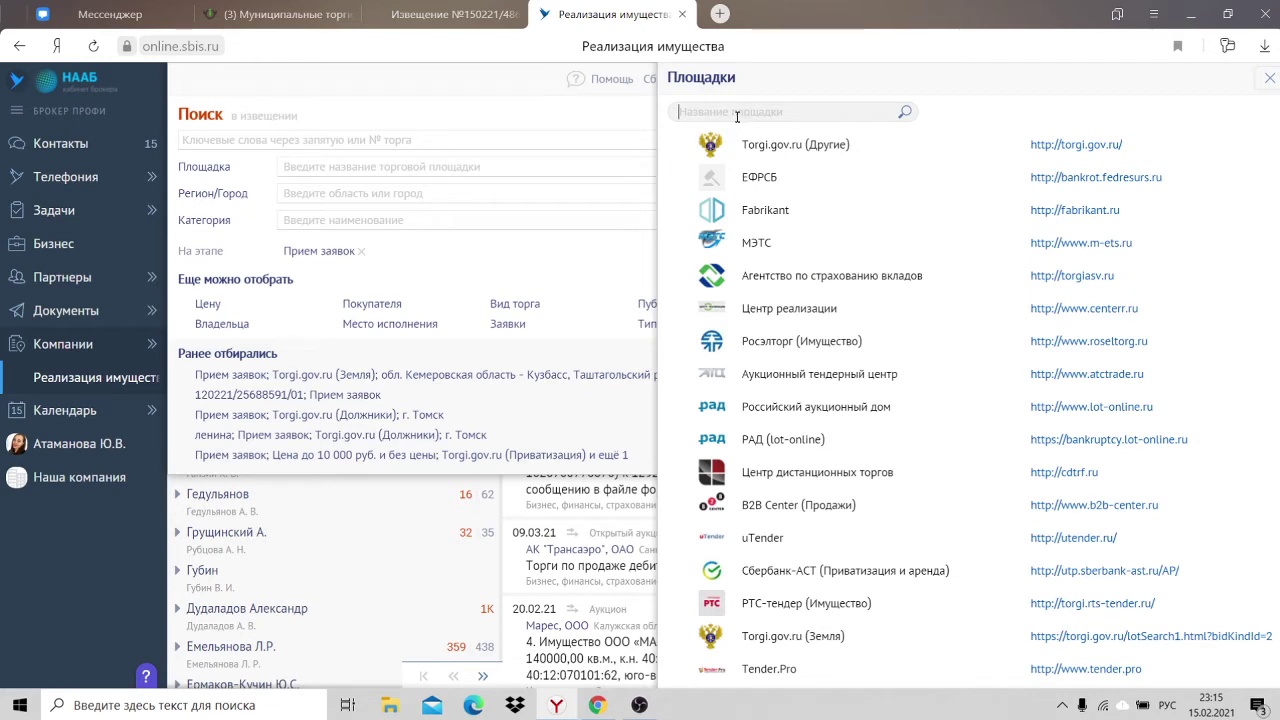
pyautogui.write('gh')
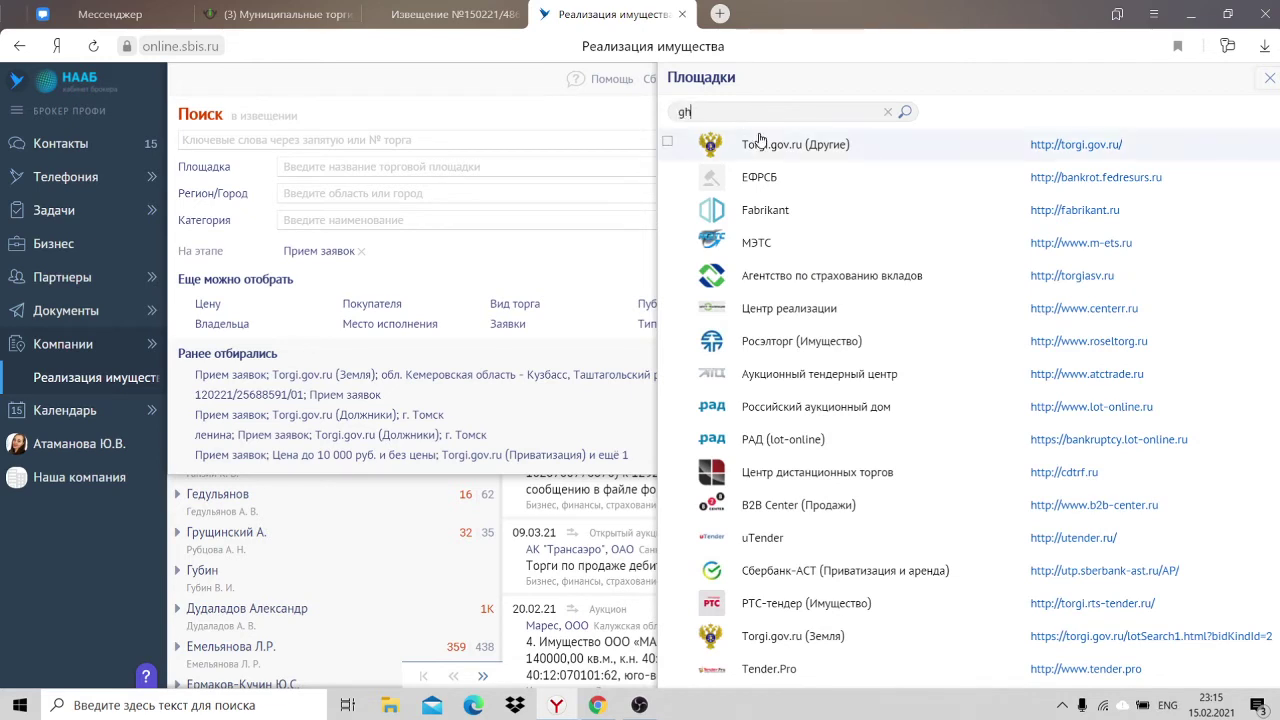
pyautogui.press('BackSpace')
pyautogui.hotkey('alt', 'shift')
pyautogui.write('при')
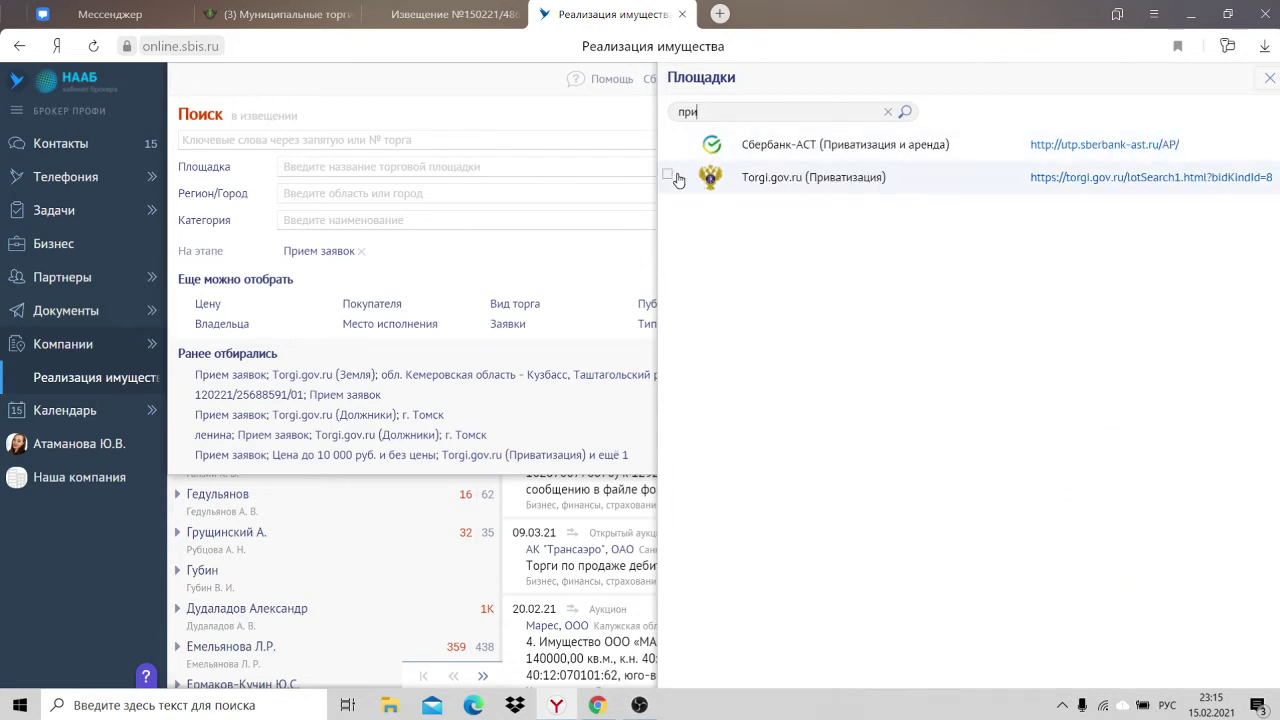
pyautogui.click(669, 176)
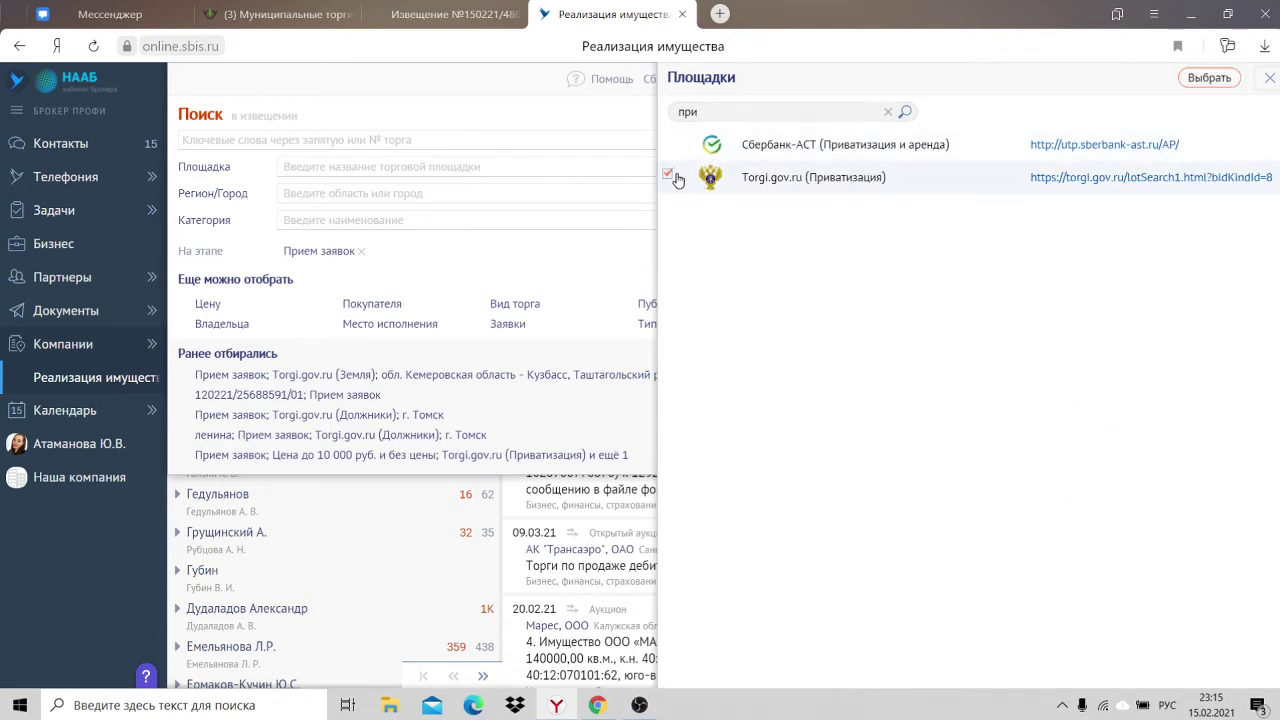
pyautogui.click(888, 113)
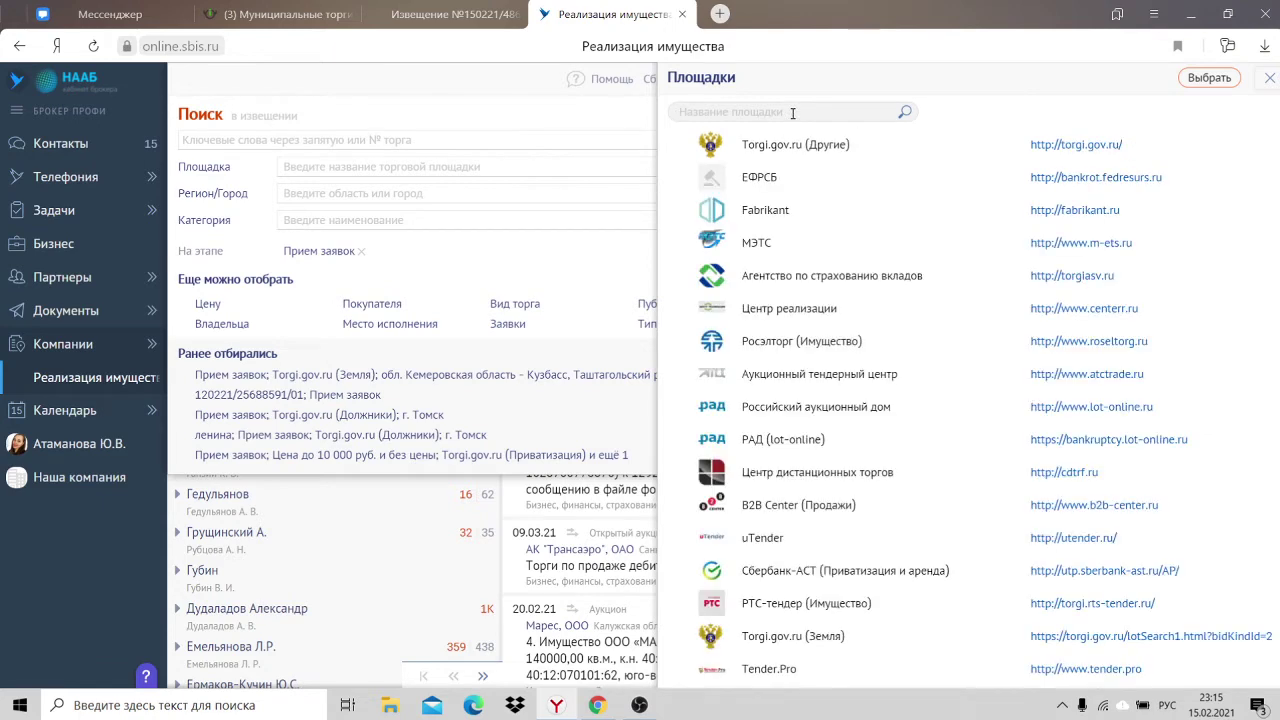
pyautogui.write('зем')
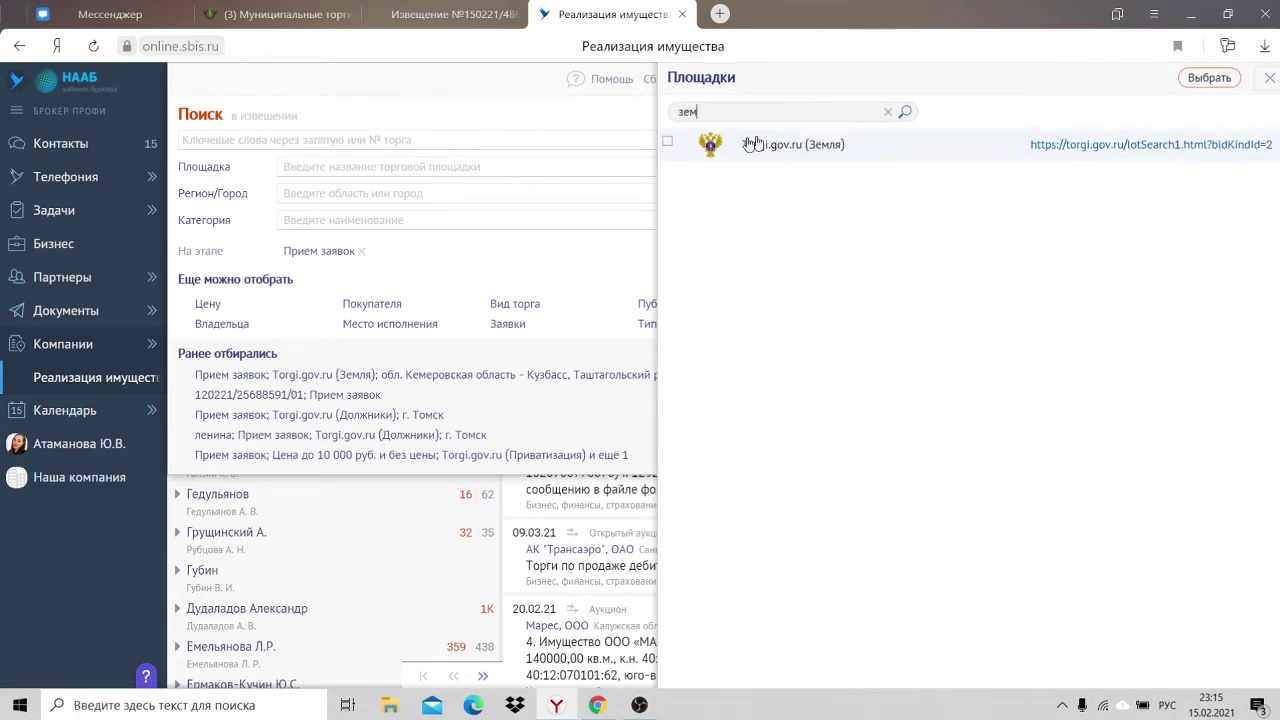
pyautogui.click(667, 141)
pyautogui.moveTo(725, 113); pyautogui.dragTo(640, 120)
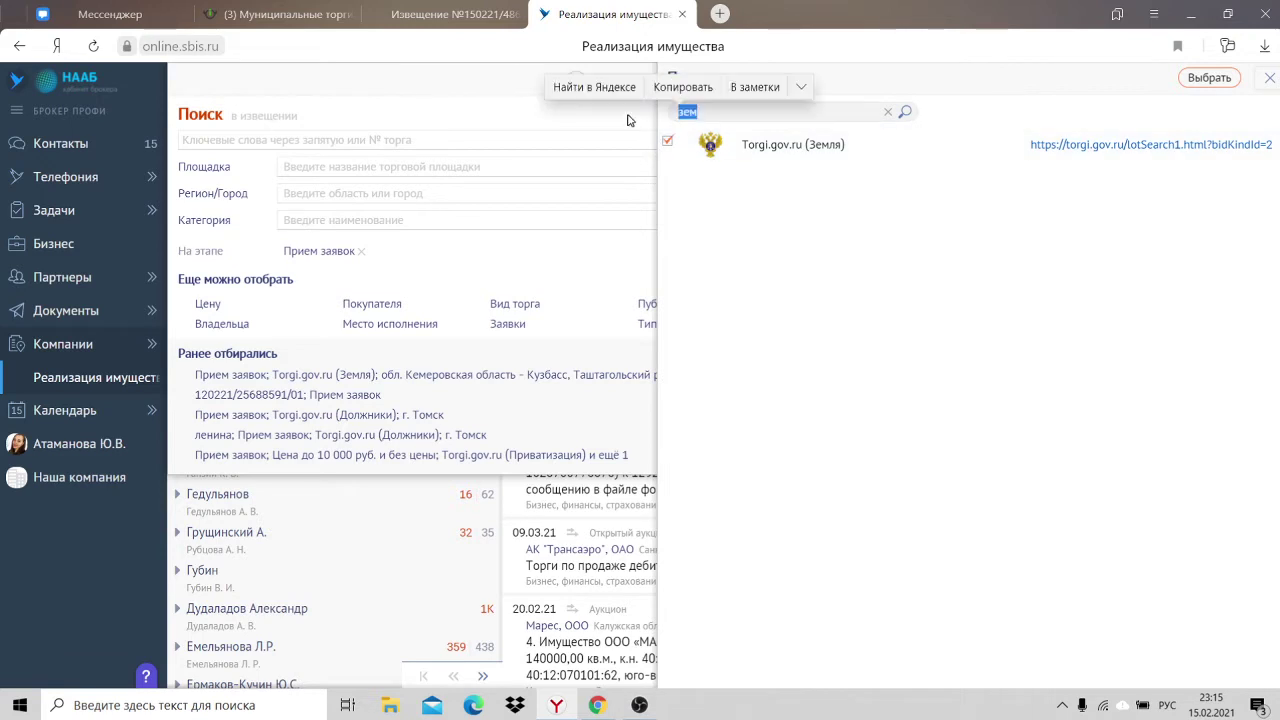
pyautogui.write('ар')
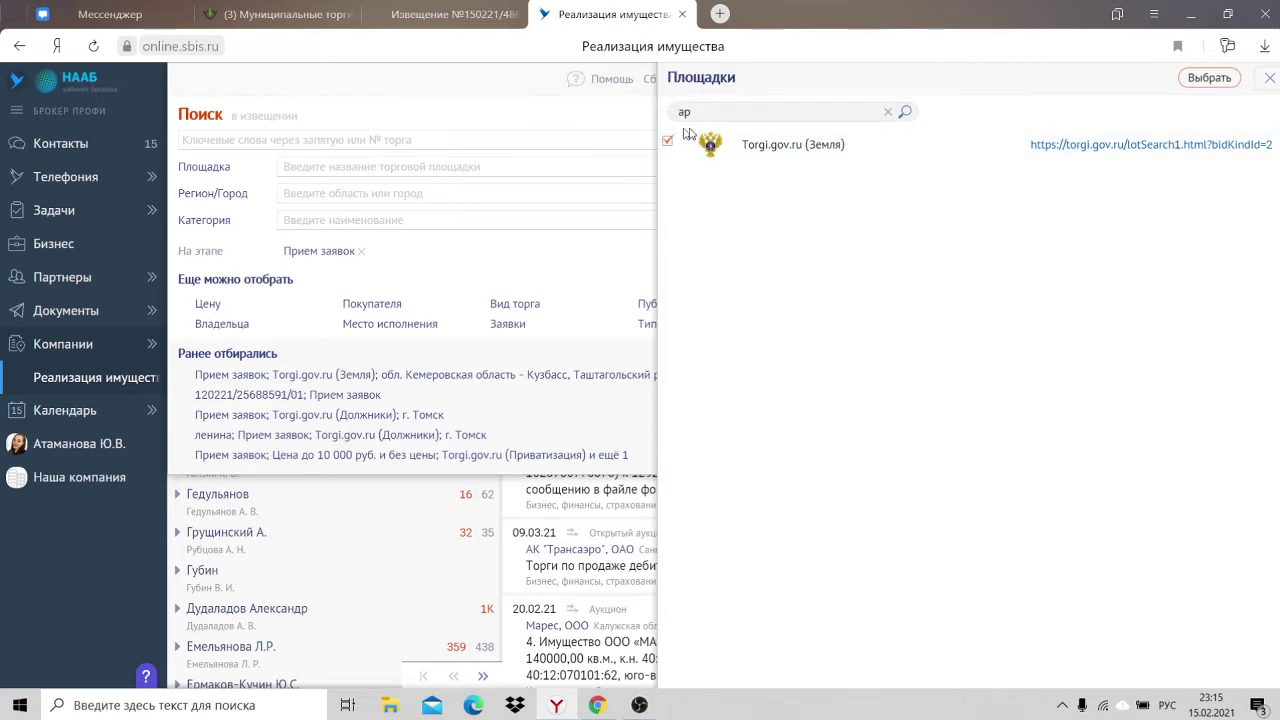
pyautogui.write('е')
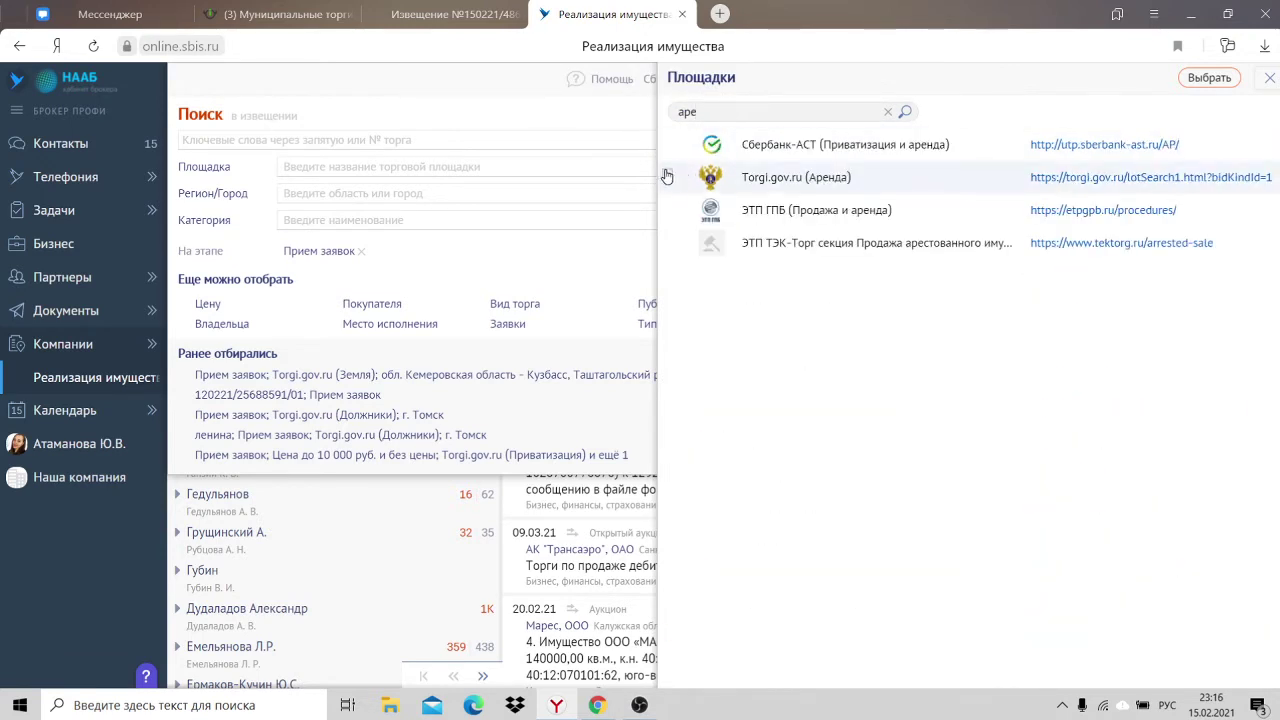
pyautogui.click(1206, 79)
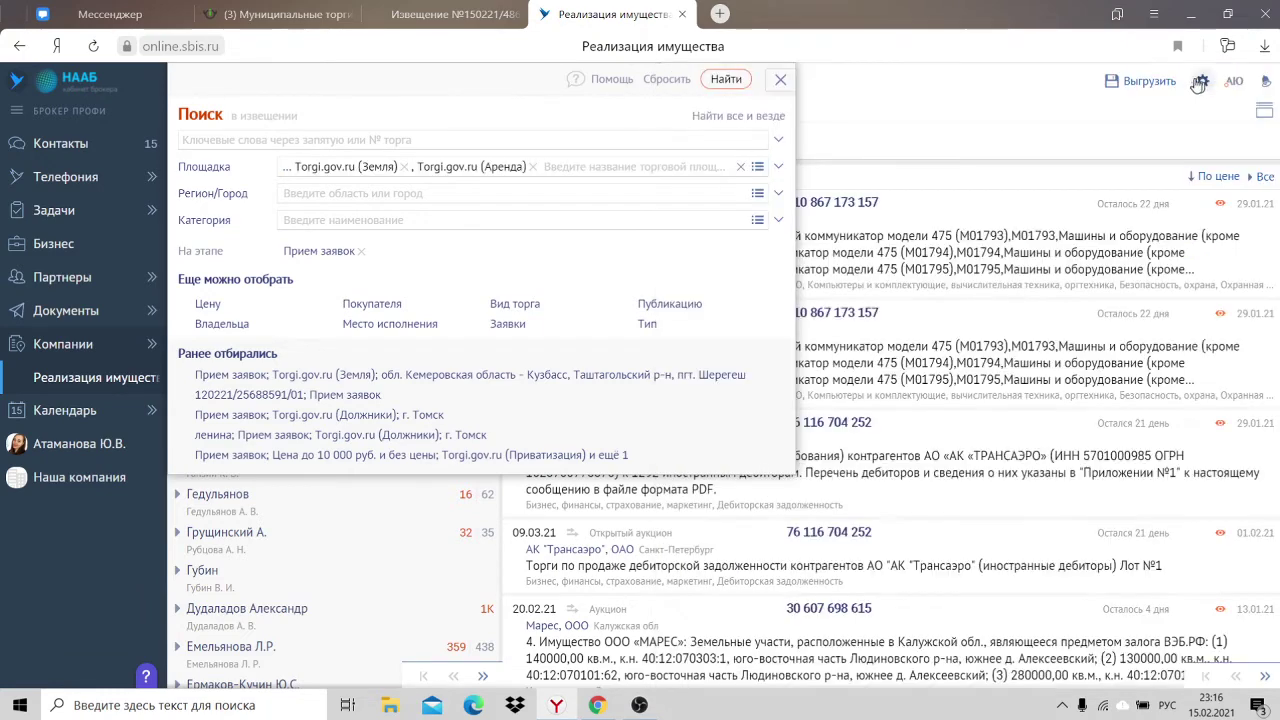
# Step: Limit location to Томская обл., Томский р-н and г. Томск, and cap price at 10 000
pyautogui.click(391, 324)
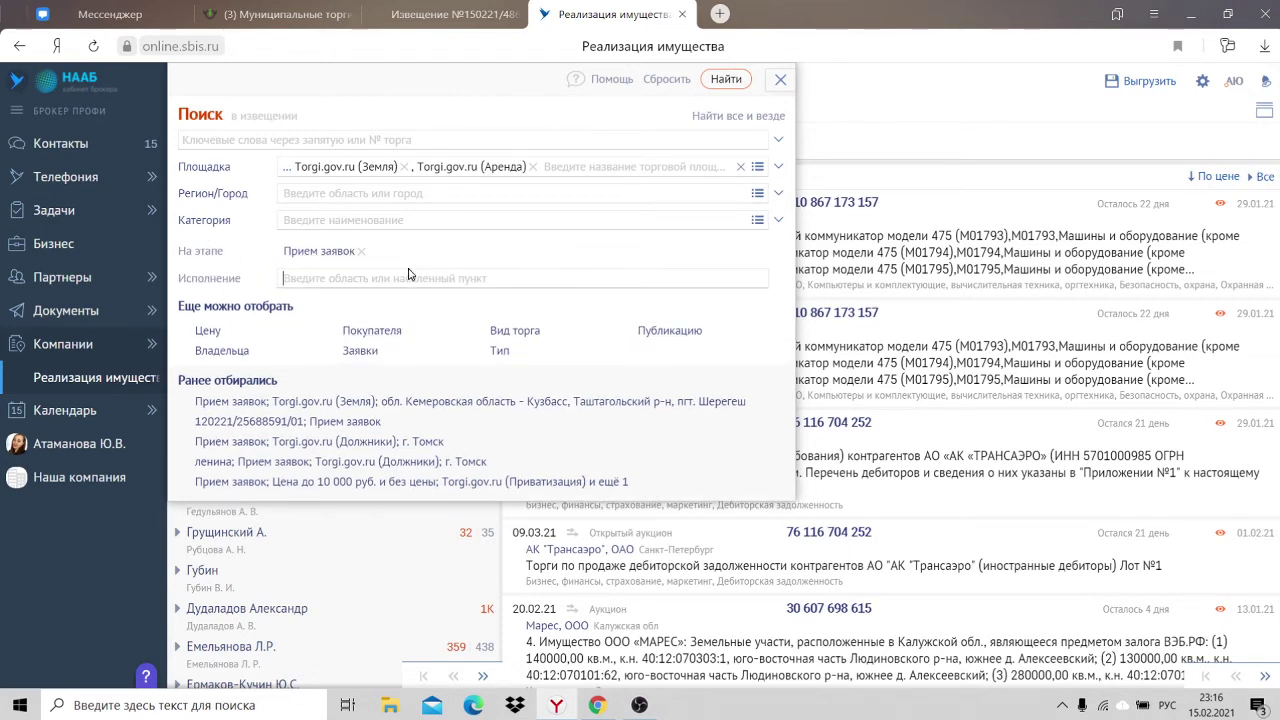
pyautogui.write('том')
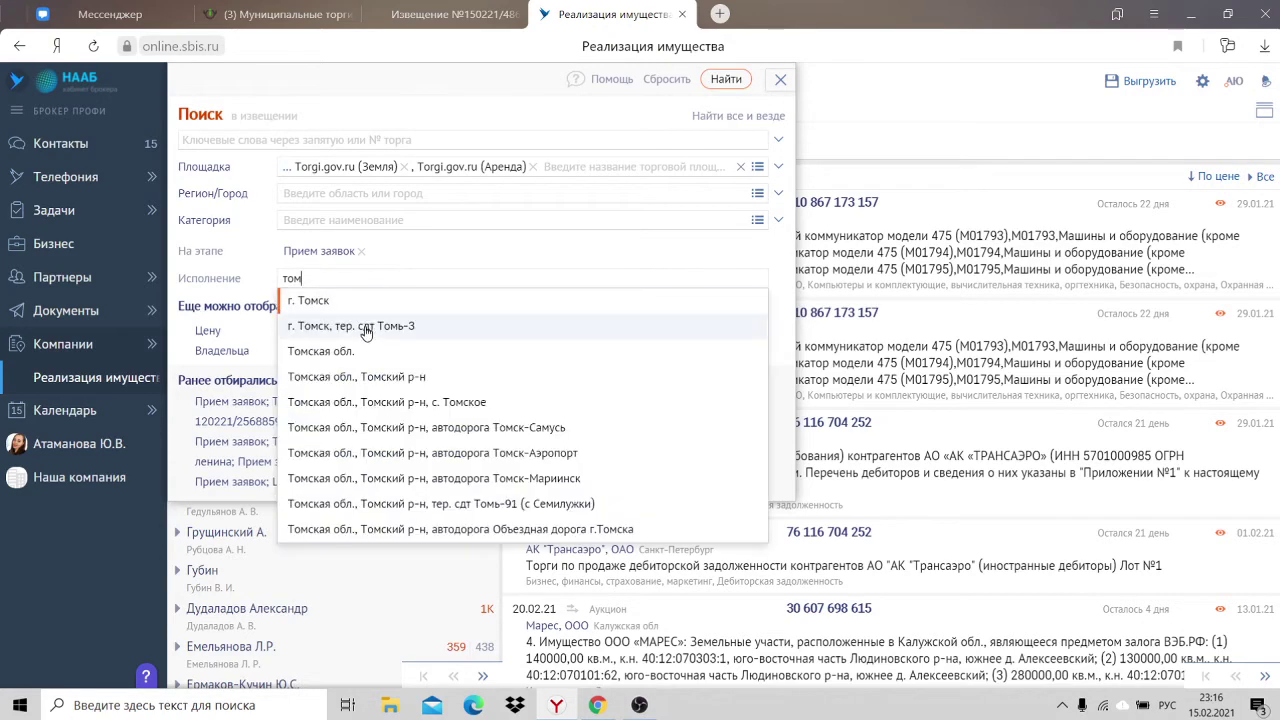
pyautogui.click(372, 345)
pyautogui.write('т')
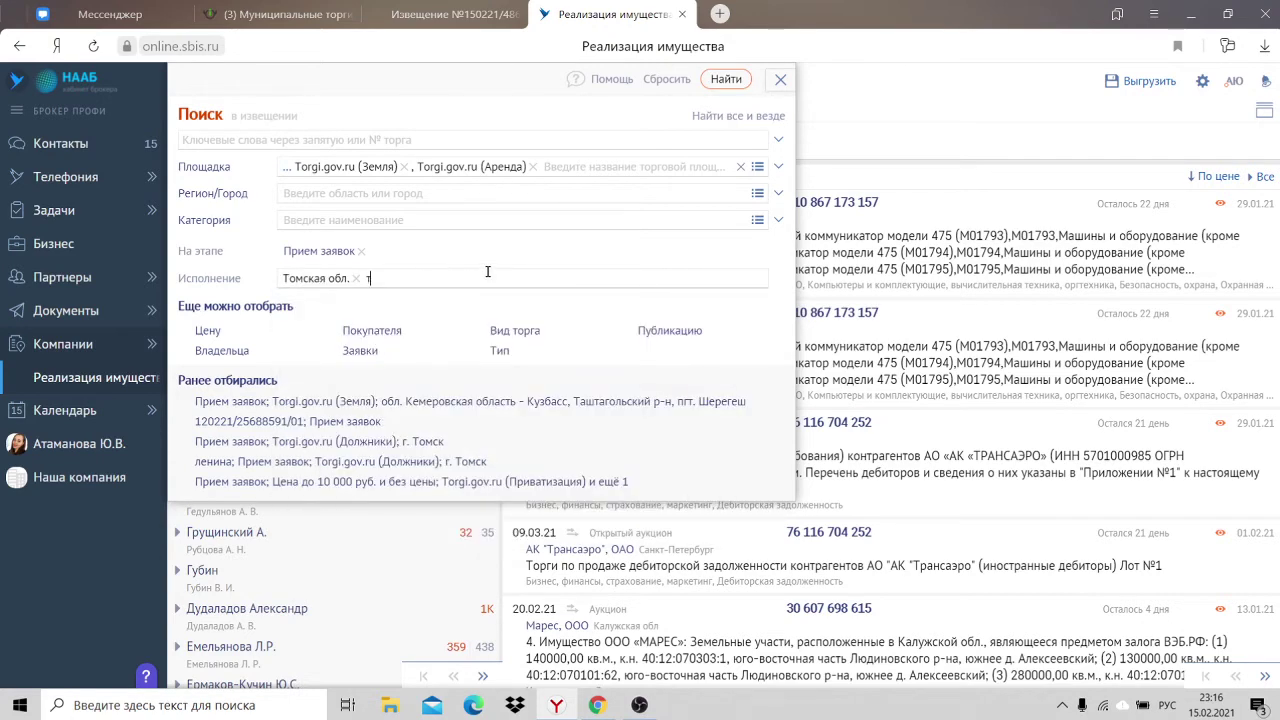
pyautogui.write('омс')
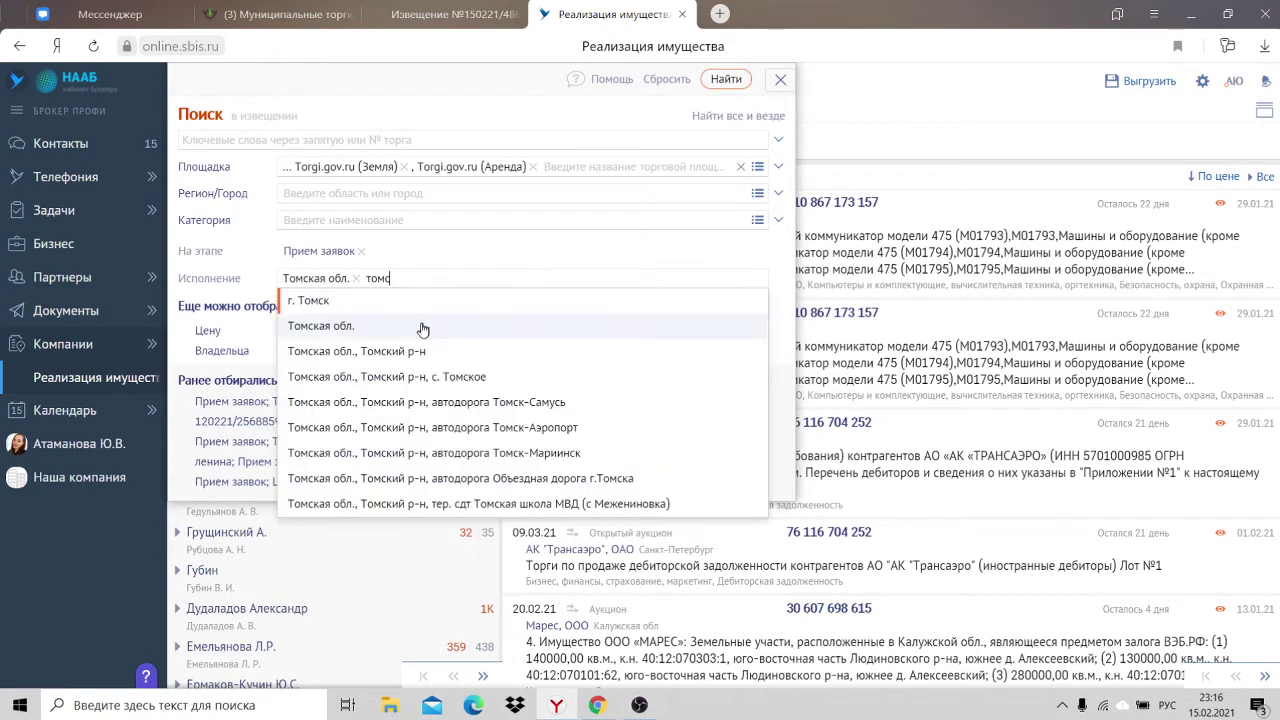
pyautogui.click(420, 349)
pyautogui.write('то')
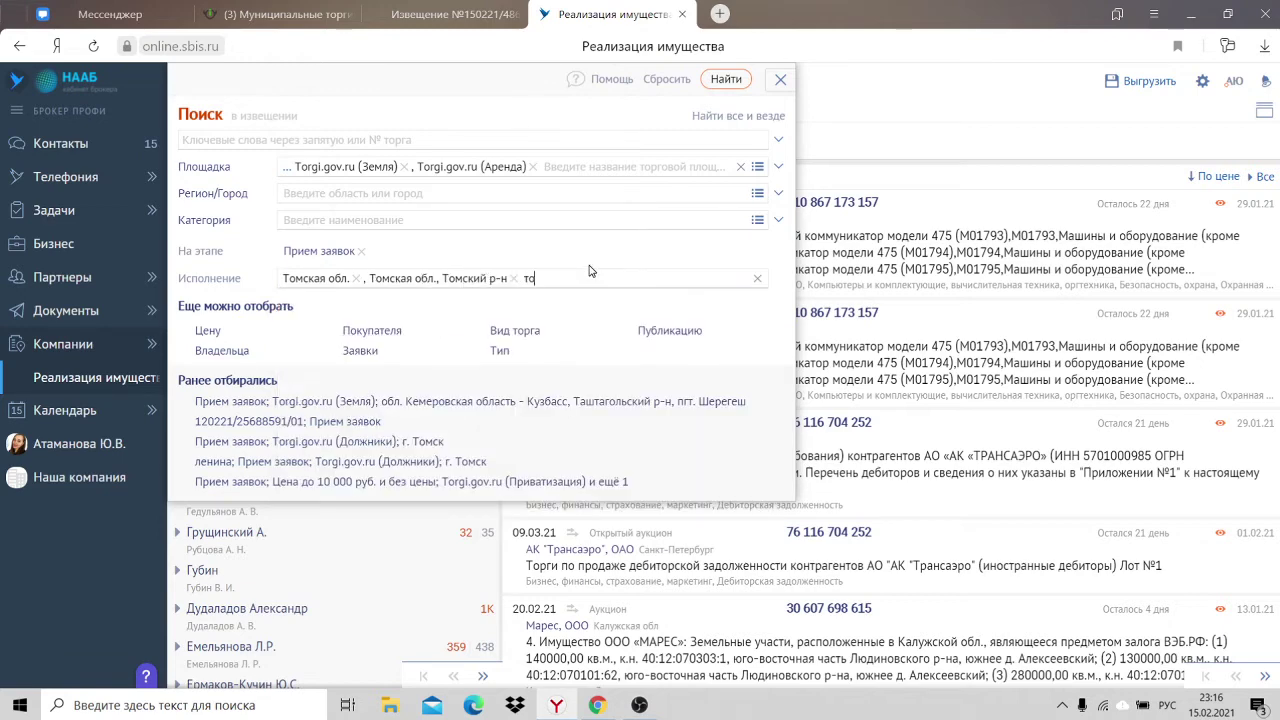
pyautogui.write('м')
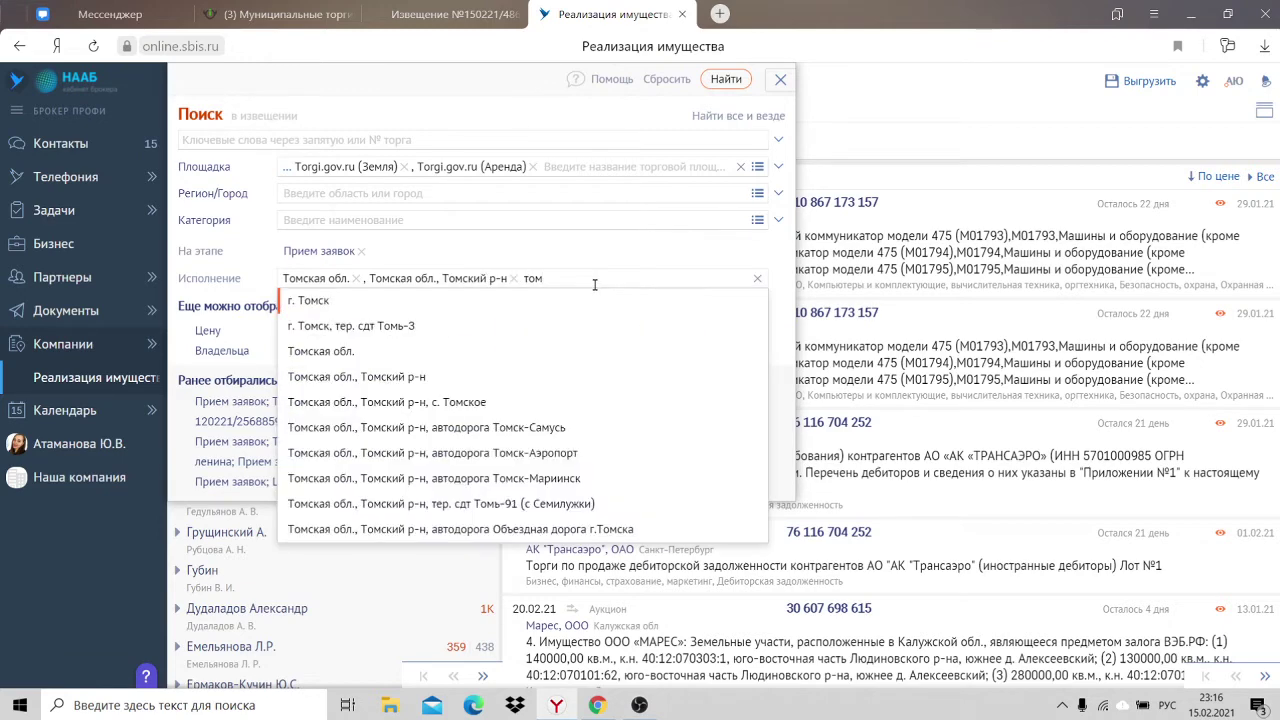
pyautogui.click(535, 300)
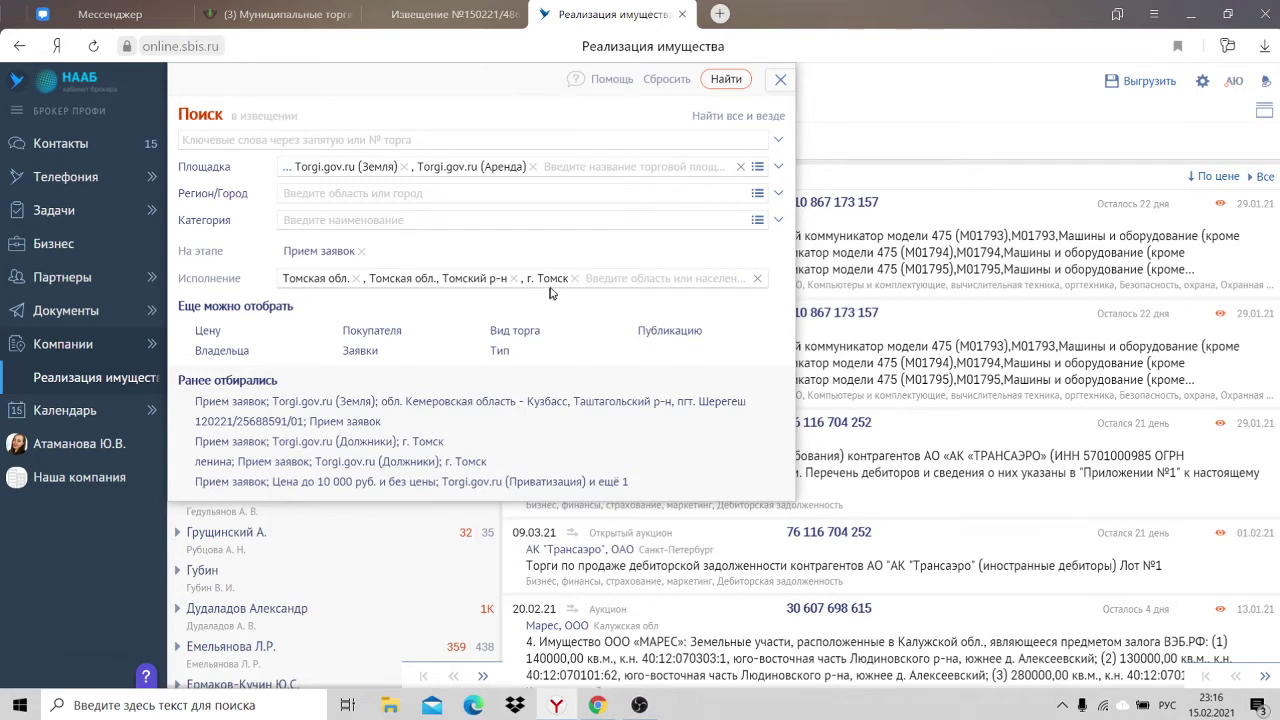
pyautogui.click(203, 330)
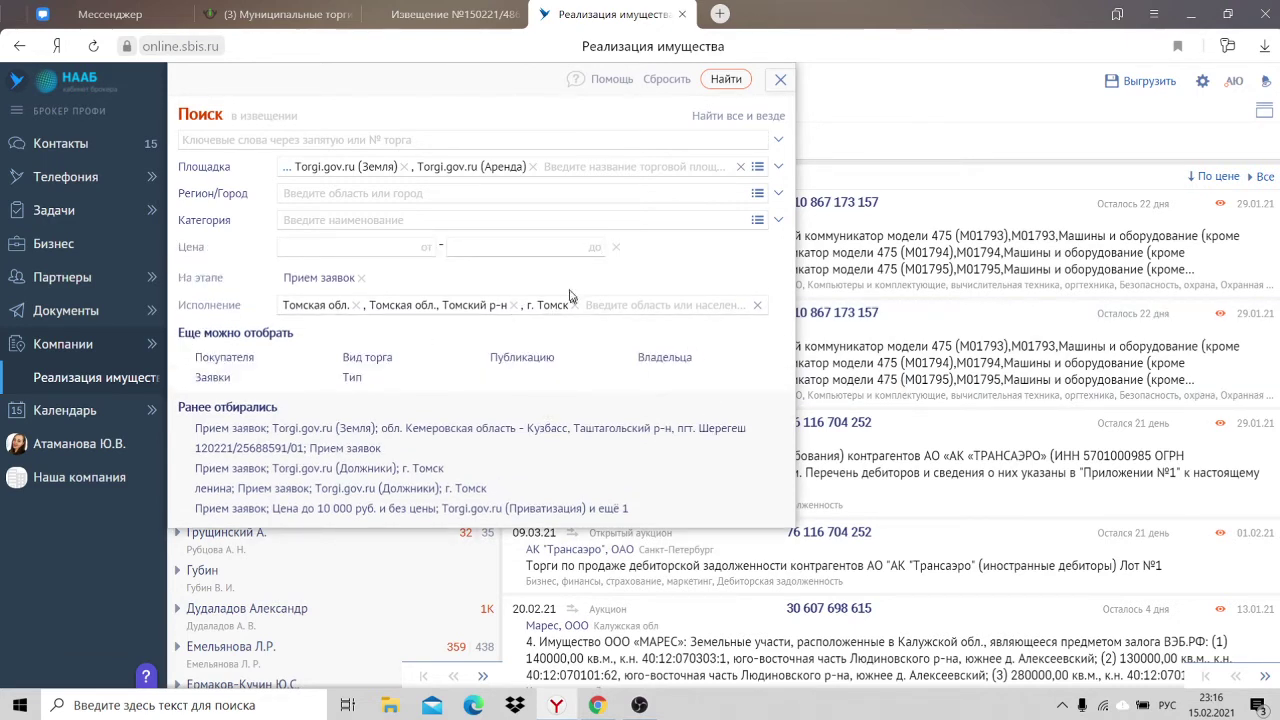
pyautogui.write('10 000')
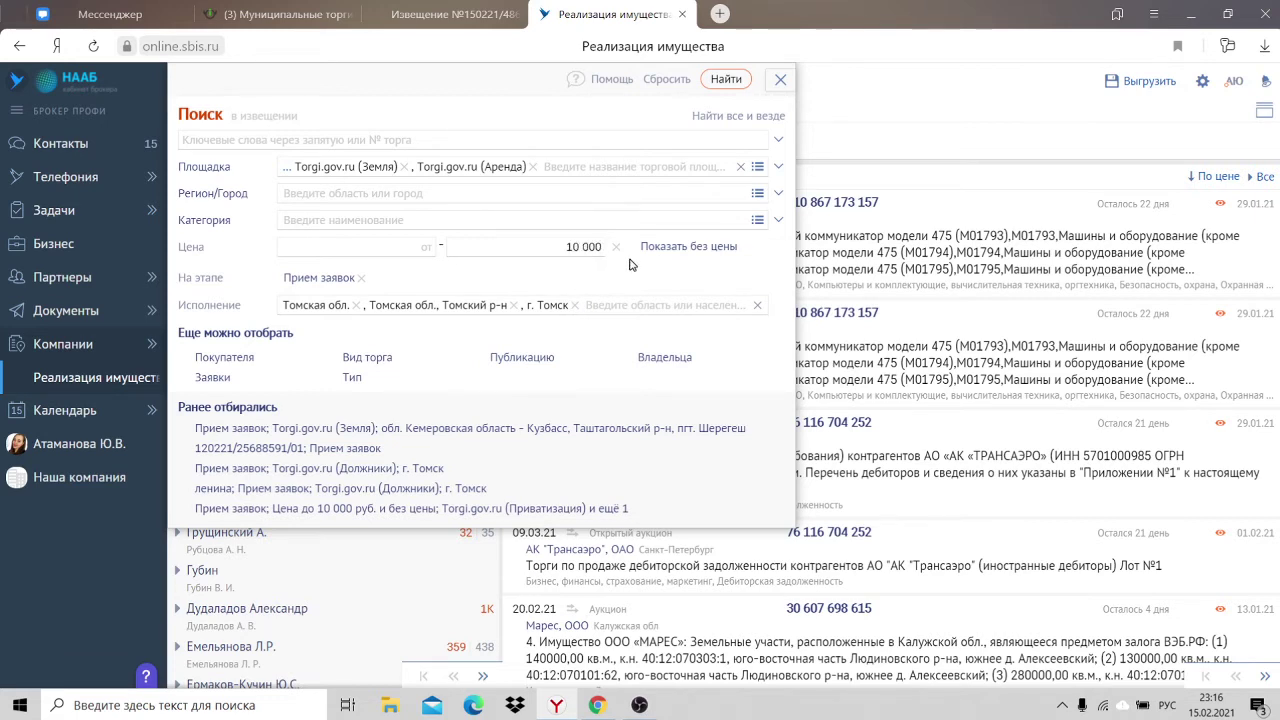
pyautogui.click(725, 80)
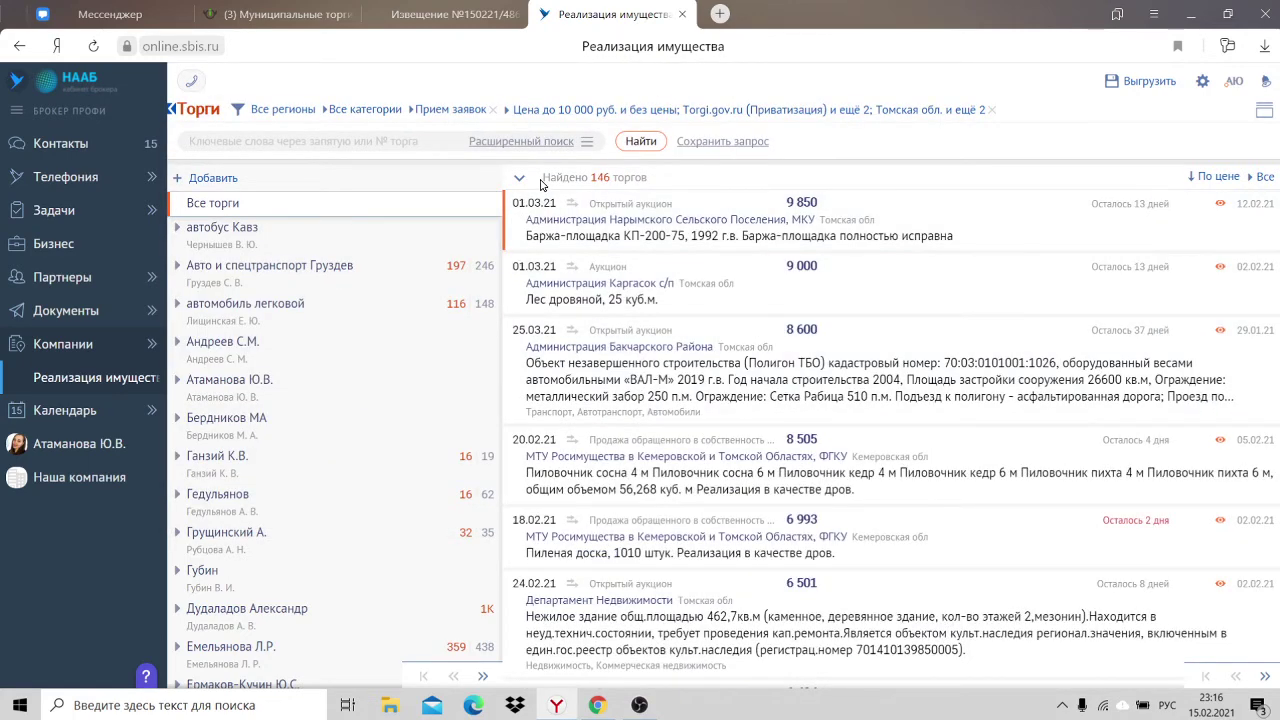
pyautogui.moveTo(540, 184)
pyautogui.mouseDown()
pyautogui.moveTo(599, 181)
pyautogui.moveTo(544, 178)
pyautogui.mouseUp()
pyautogui.click(636, 183)
pyautogui.click(700, 236)
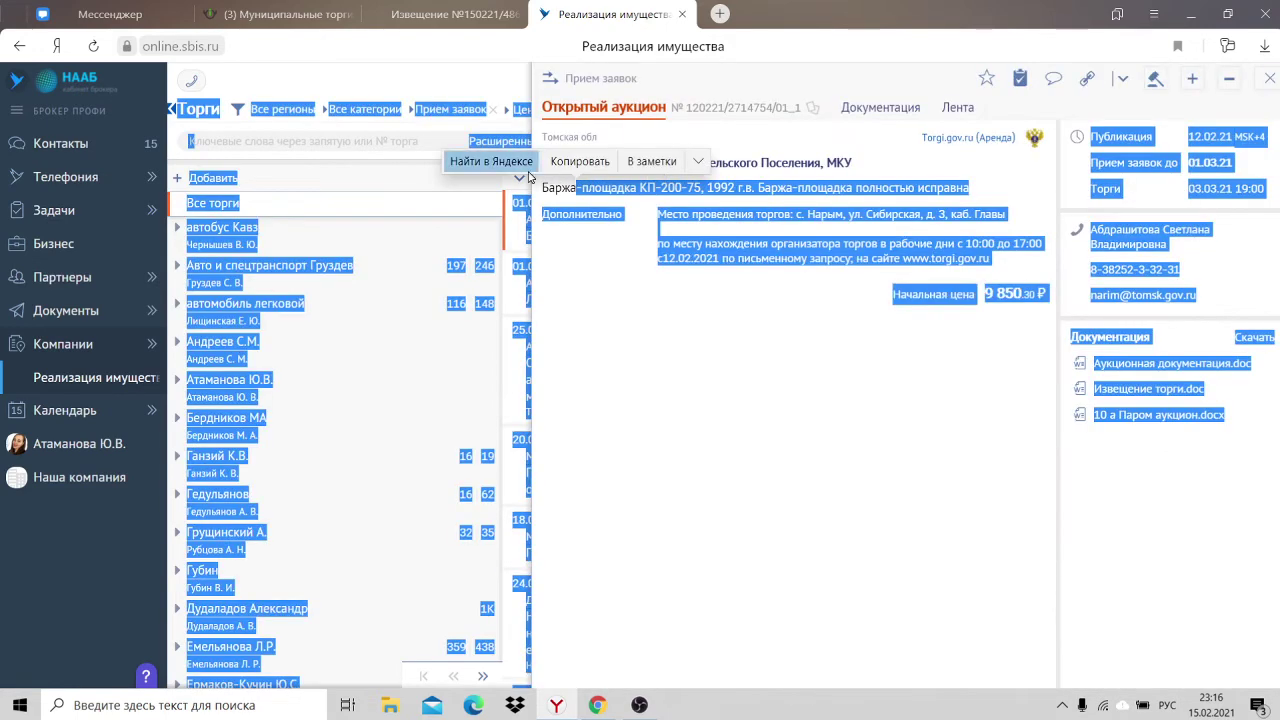
pyautogui.click(1270, 79)
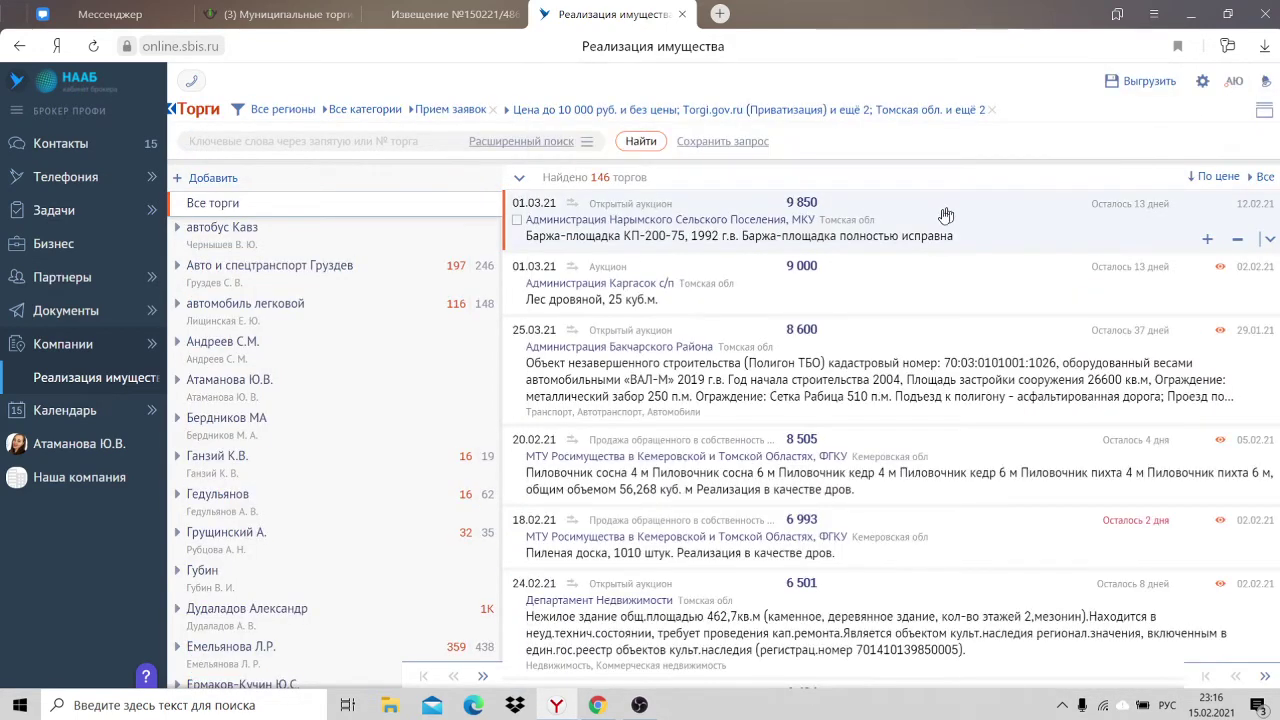
pyautogui.scroll(-2, 925, 245)
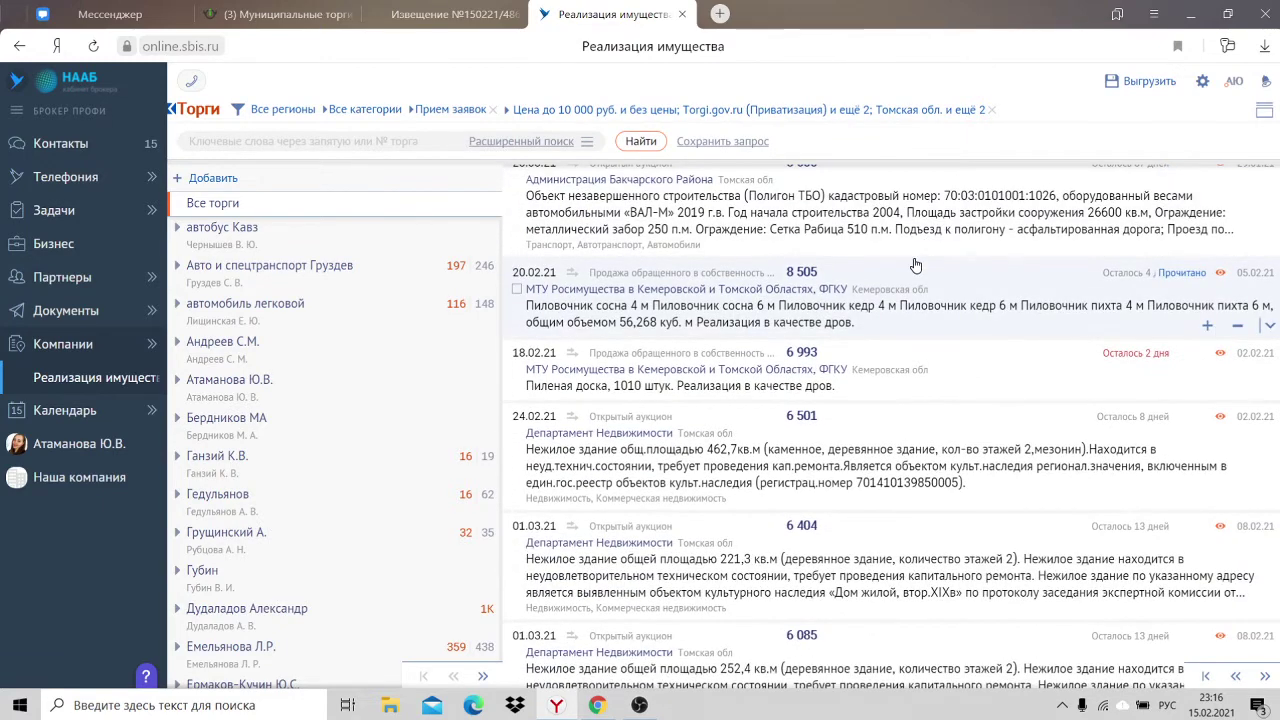
pyautogui.scroll(-2, 916, 265)
pyautogui.rightClick(749, 249)
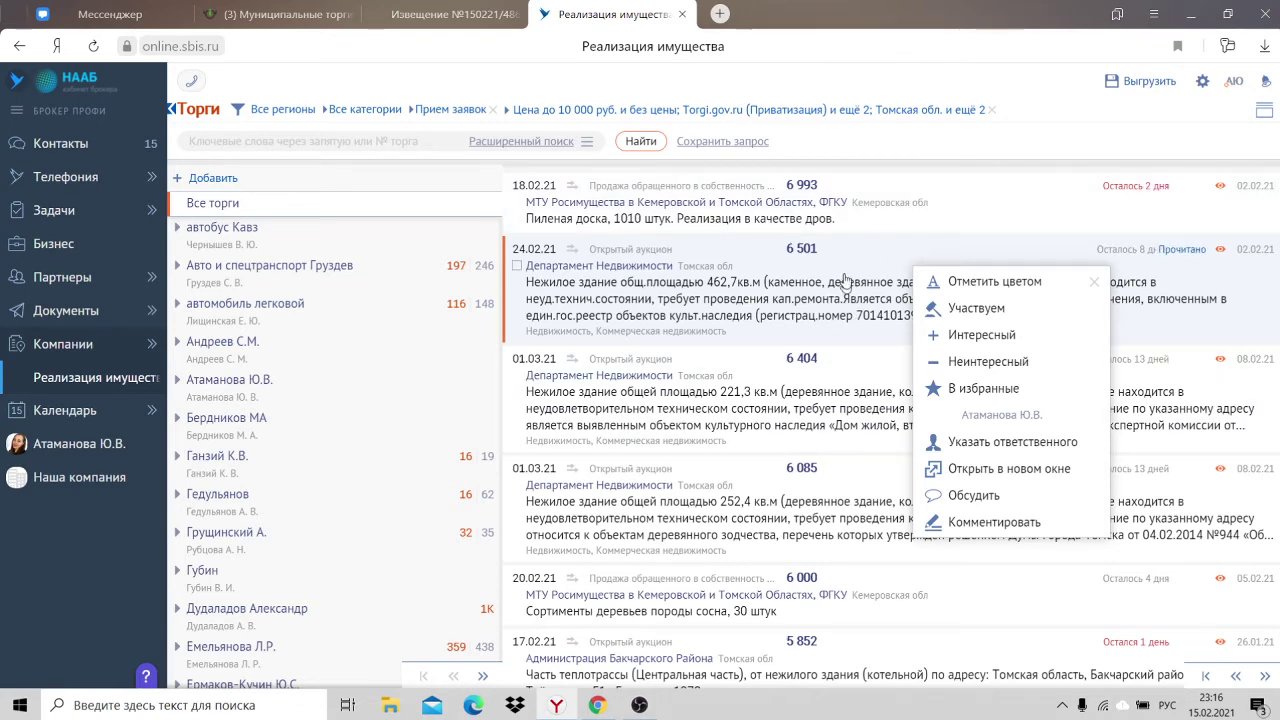
pyautogui.scroll(-2, 785, 268)
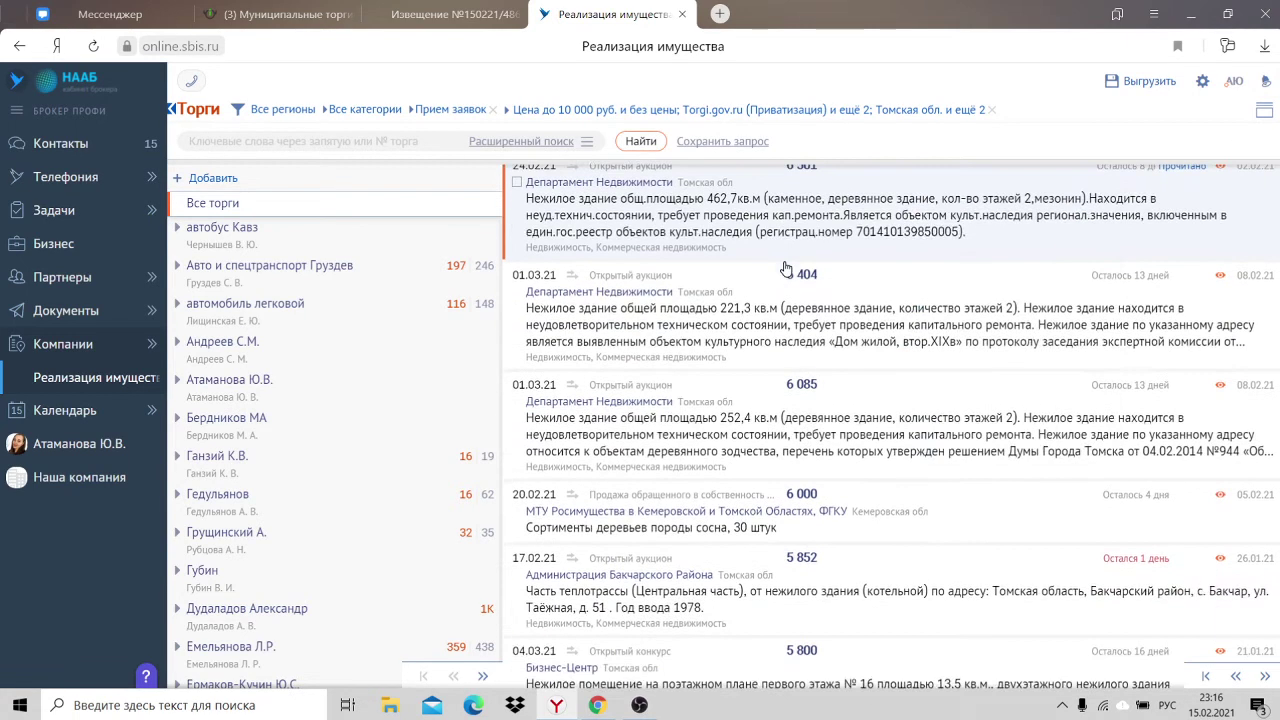
pyautogui.scroll(-8, 883, 270)
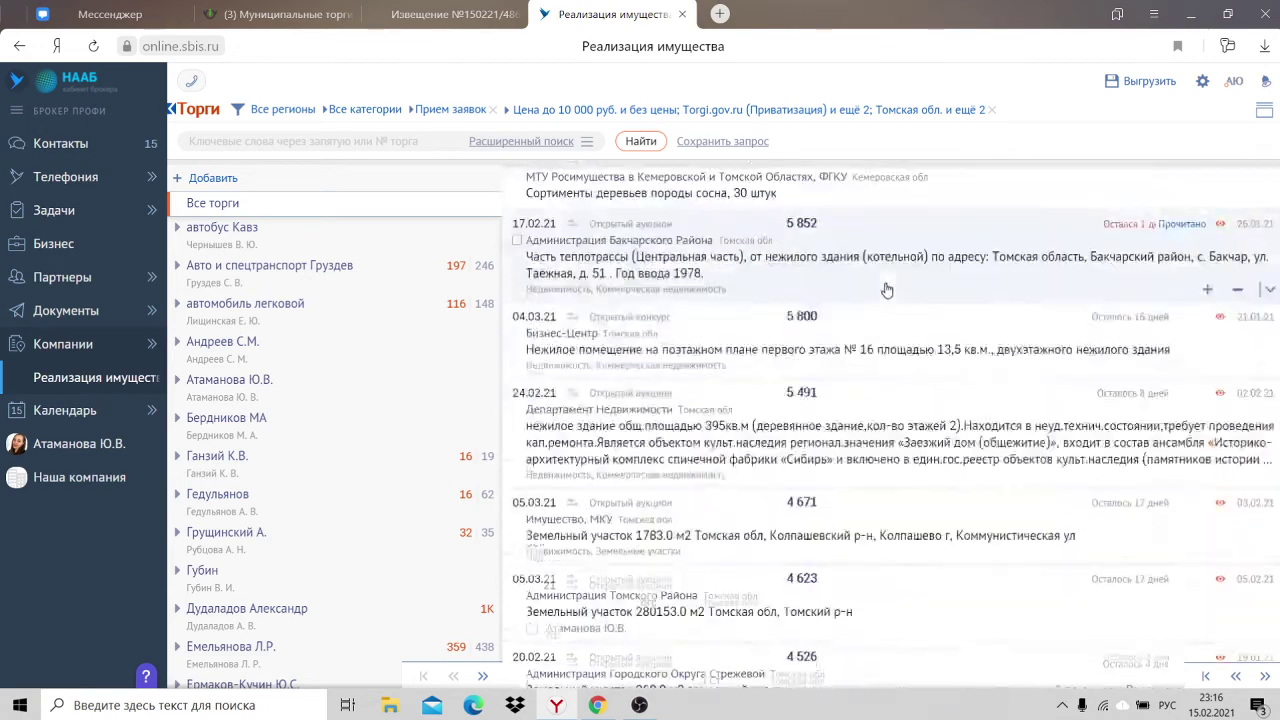
pyautogui.scroll(-5, 900, 275)
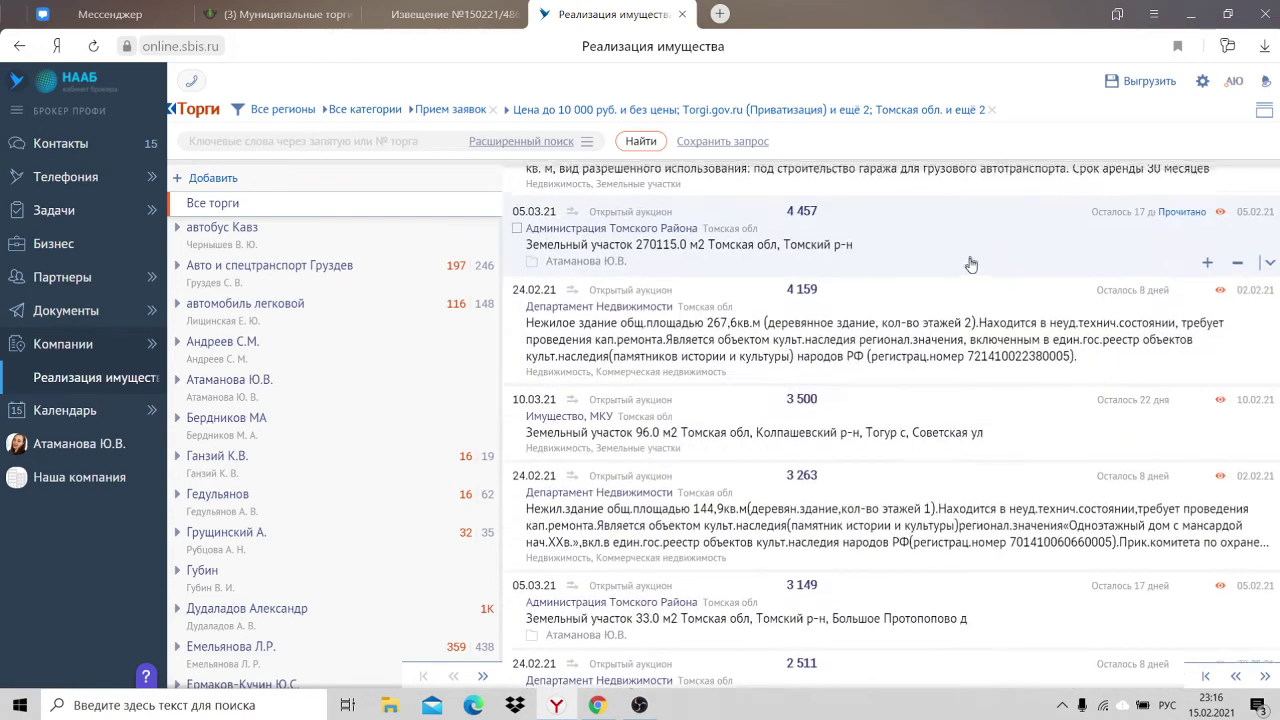
pyautogui.scroll(5, 570, 370)
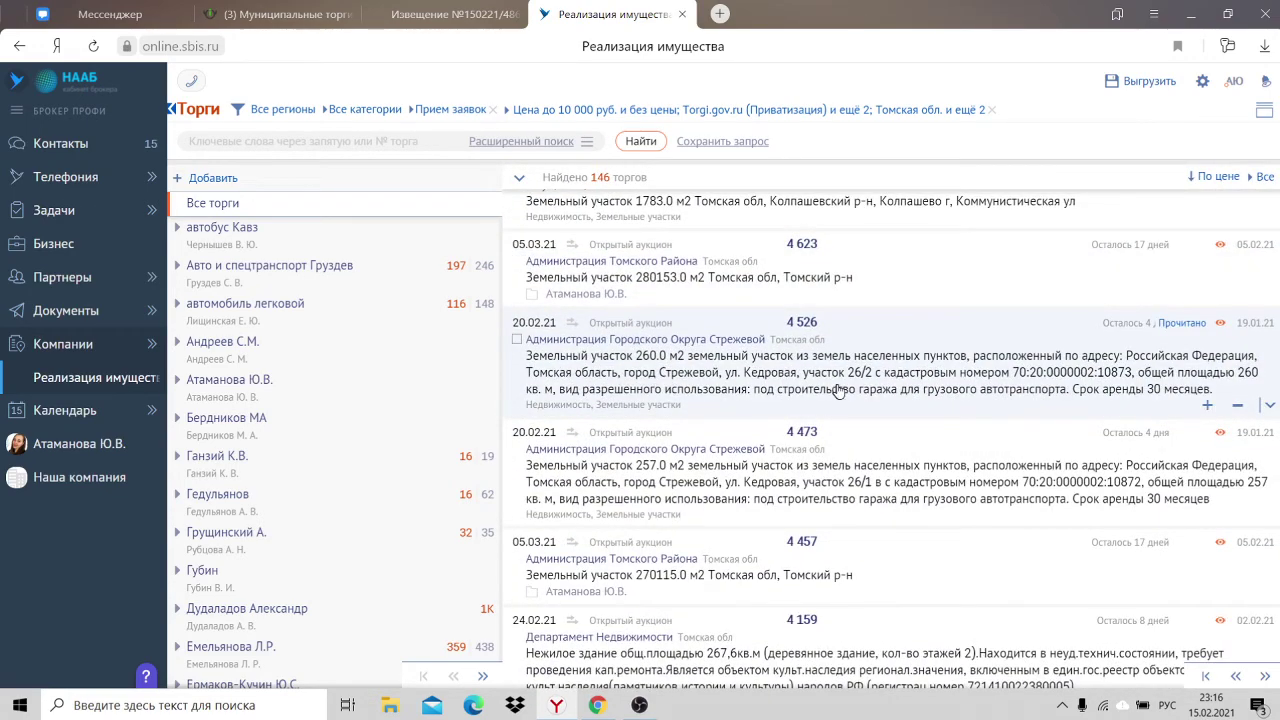
pyautogui.scroll(-4, 842, 392)
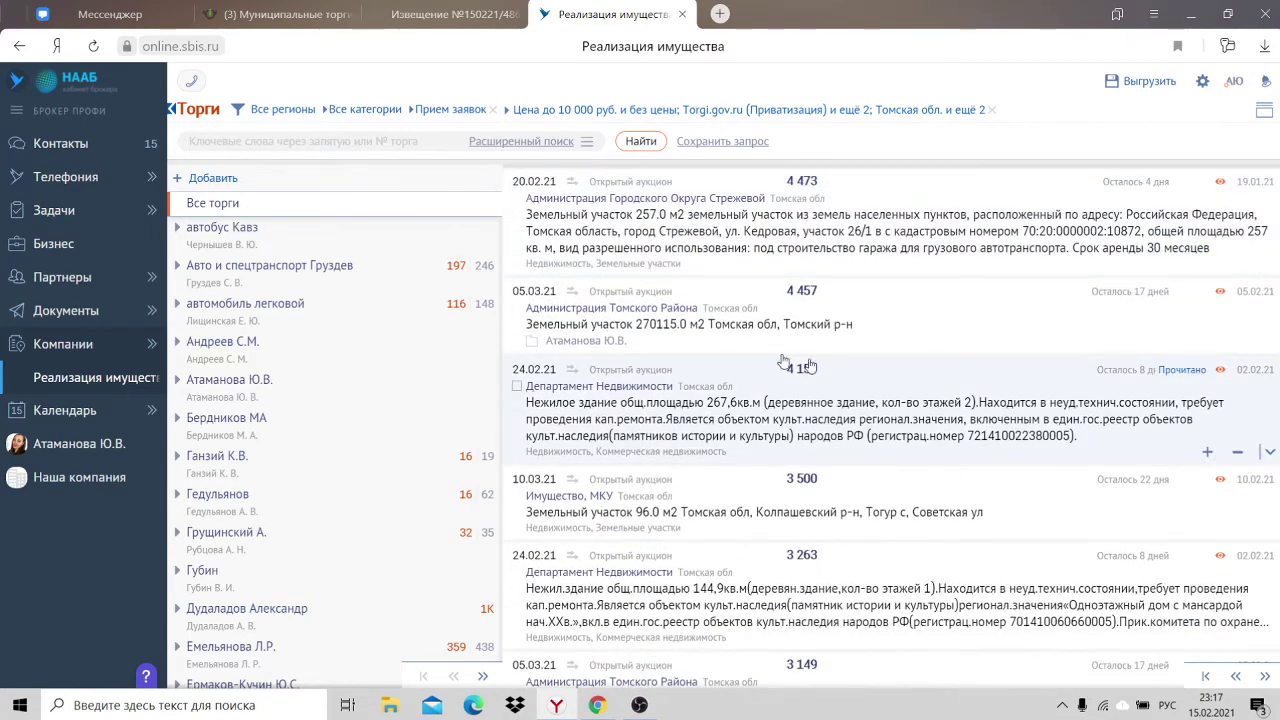
pyautogui.scroll(-3, 993, 333)
pyautogui.scroll(-15, 993, 333)
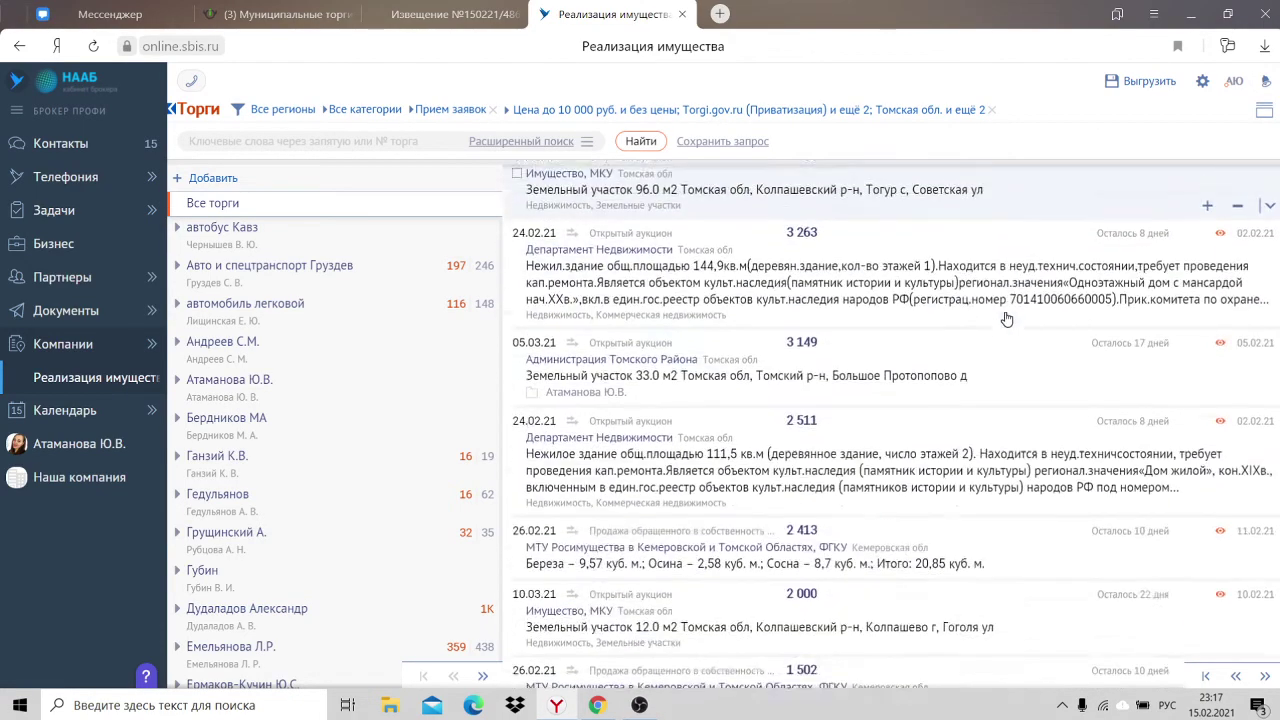
pyautogui.scroll(-10, 1007, 319)
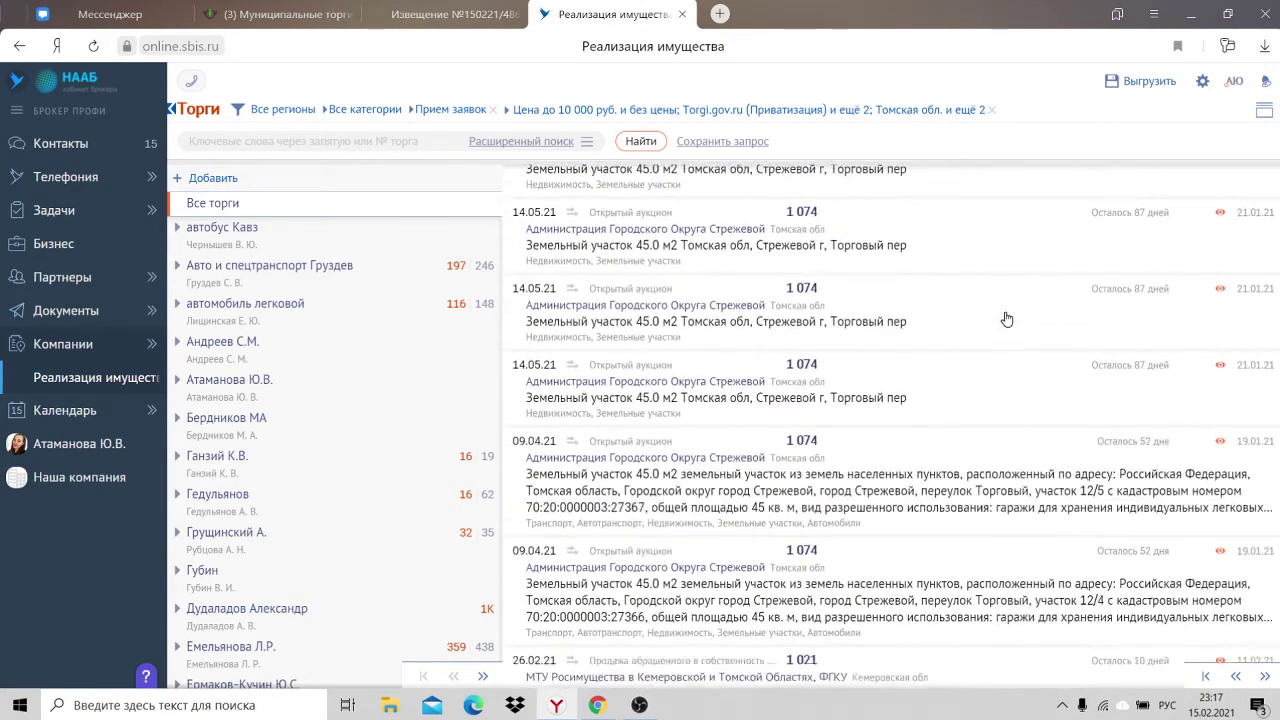
pyautogui.scroll(15, 1017, 318)
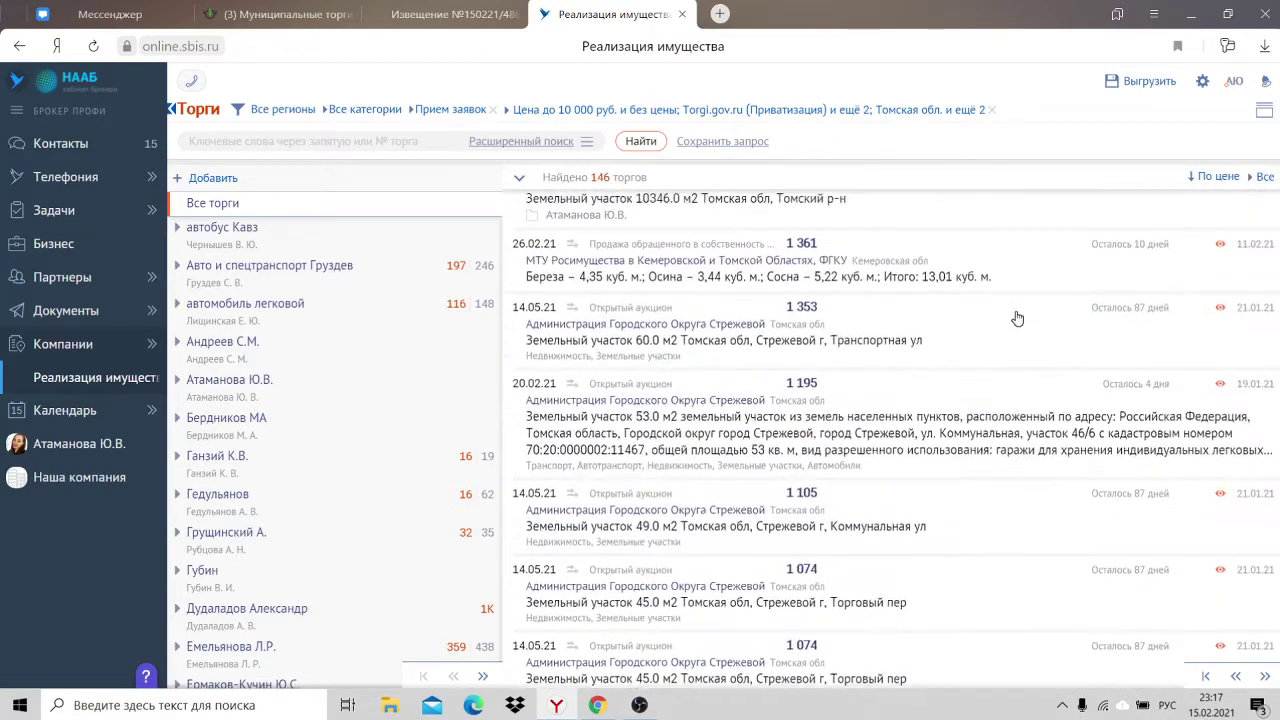
pyautogui.click(862, 258)
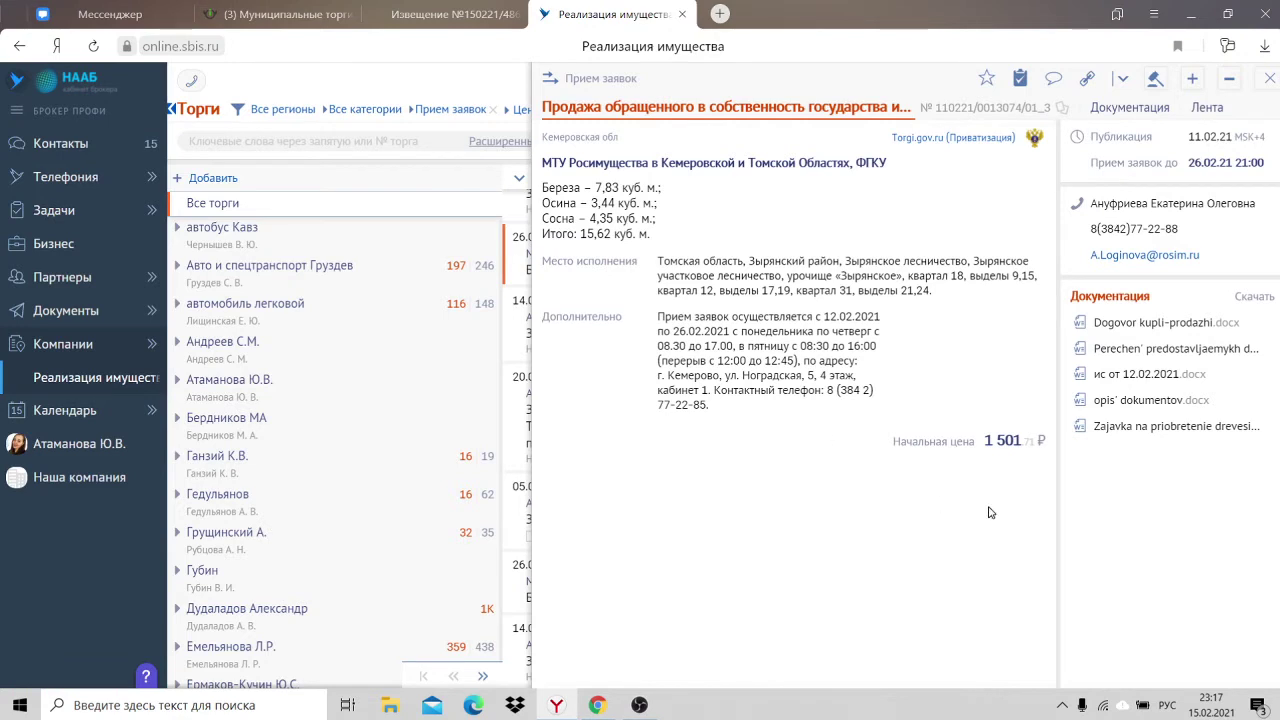
pyautogui.doubleClick(990, 447)
pyautogui.click(1178, 539)
pyautogui.moveTo(1140, 163); pyautogui.dragTo(1264, 162)
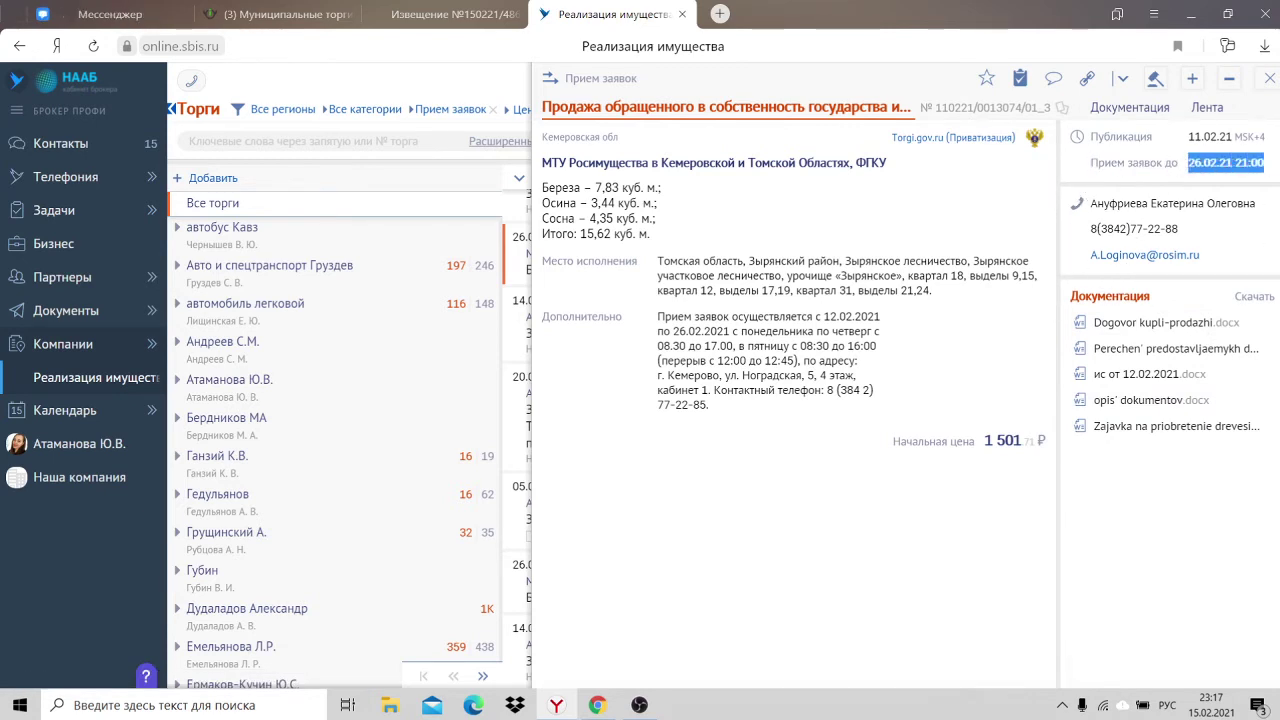
pyautogui.click(1264, 162)
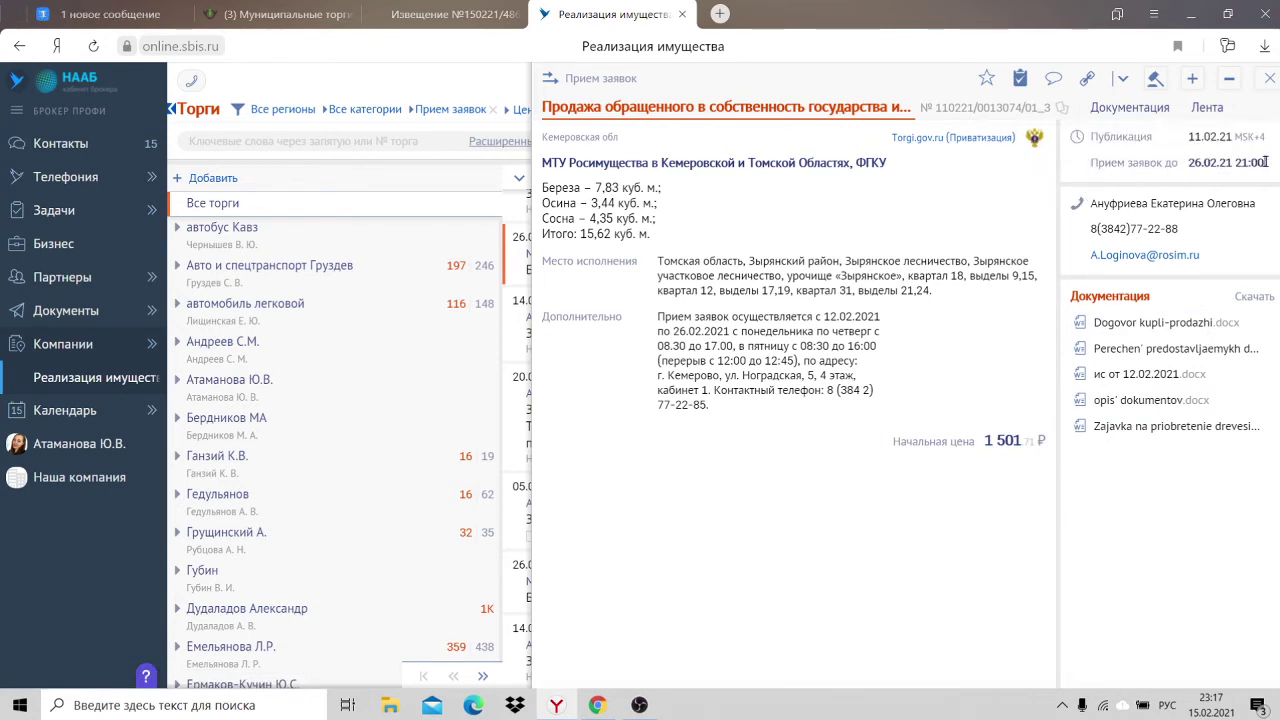
pyautogui.click(1270, 78)
pyautogui.moveTo(1070, 312); pyautogui.dragTo(1132, 318)
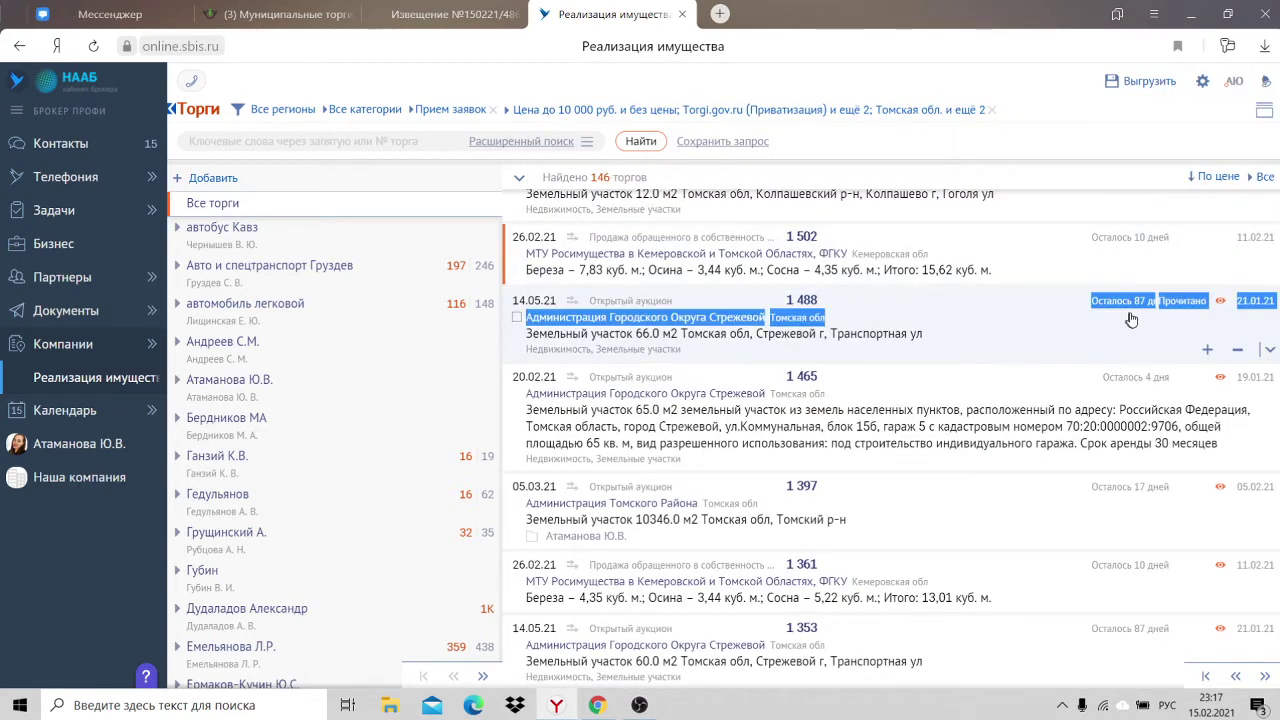
pyautogui.moveTo(1072, 243); pyautogui.dragTo(1167, 245)
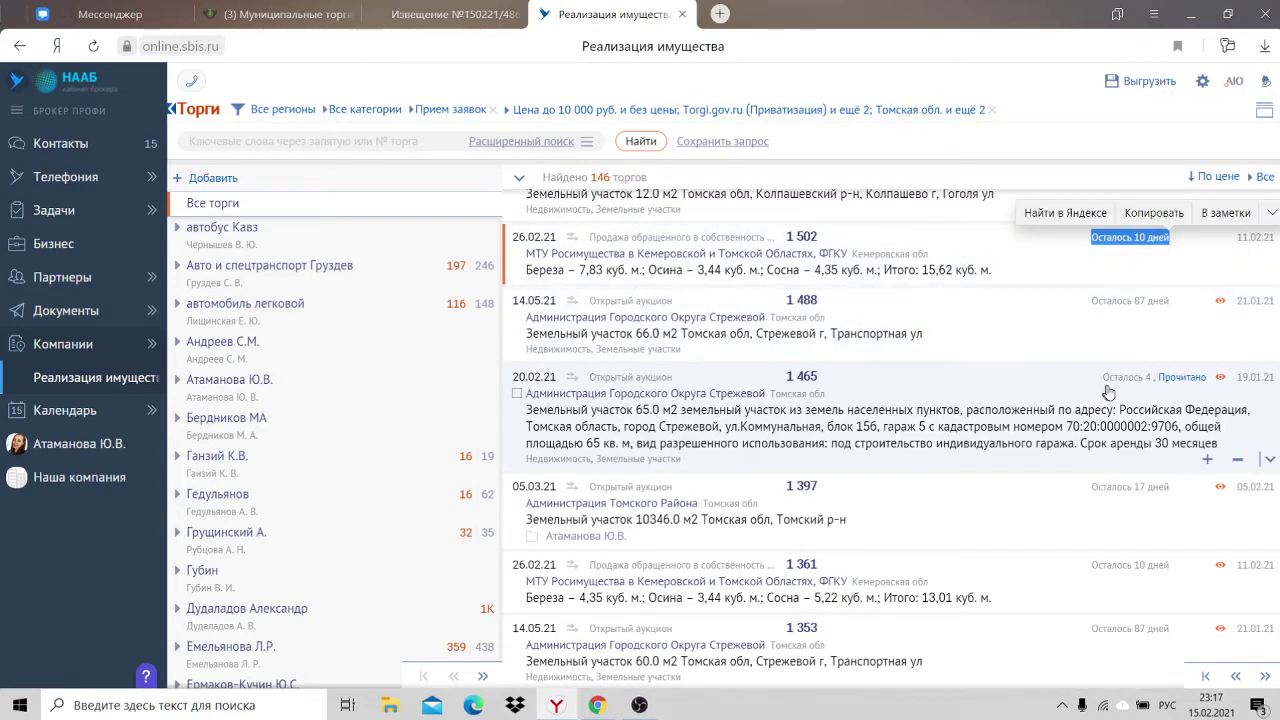
pyautogui.click(1160, 393)
pyautogui.click(1085, 384)
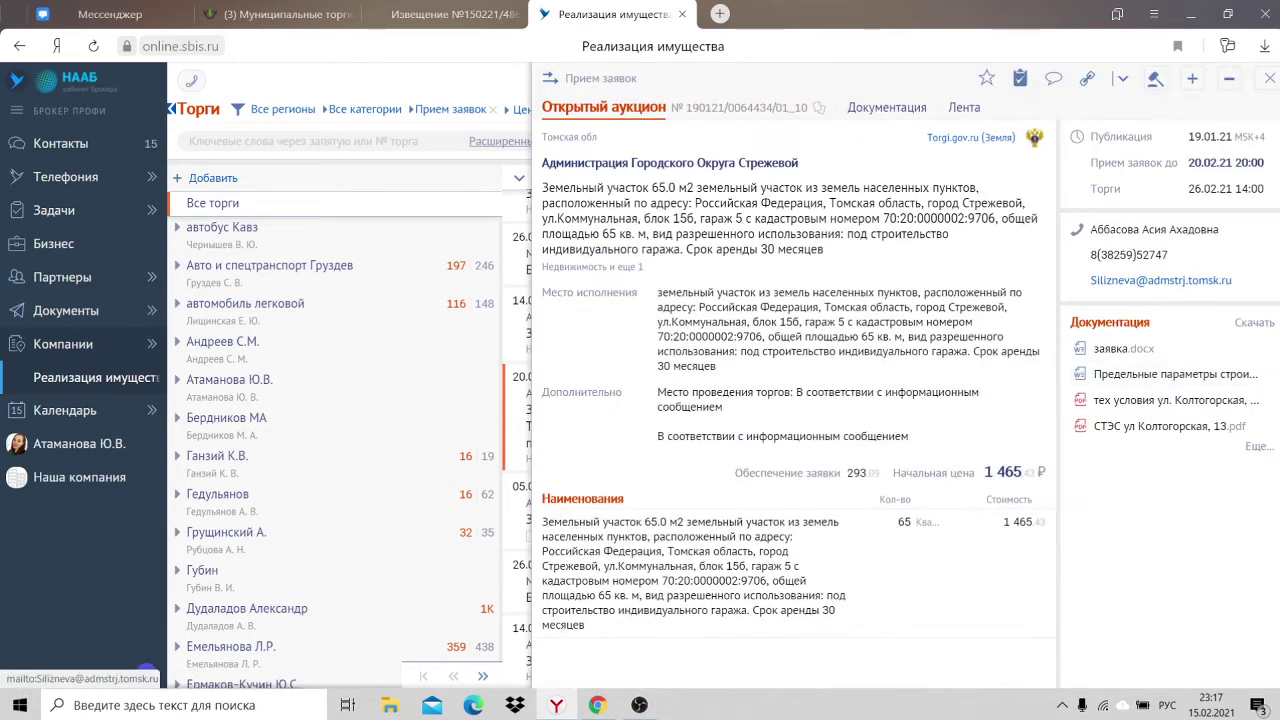
pyautogui.click(1268, 80)
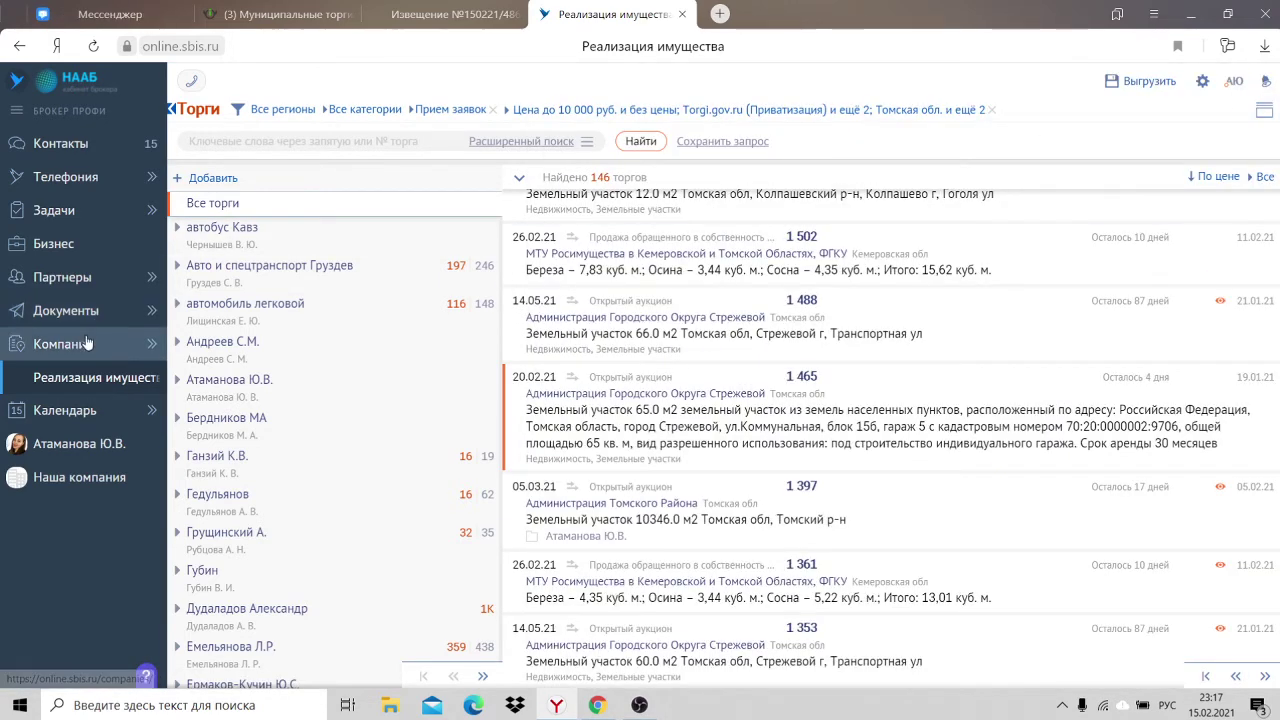
# Step: Open the Компании section and type 'ооо капитал' in the company search
pyautogui.moveTo(87, 343)
pyautogui.click(135, 348)
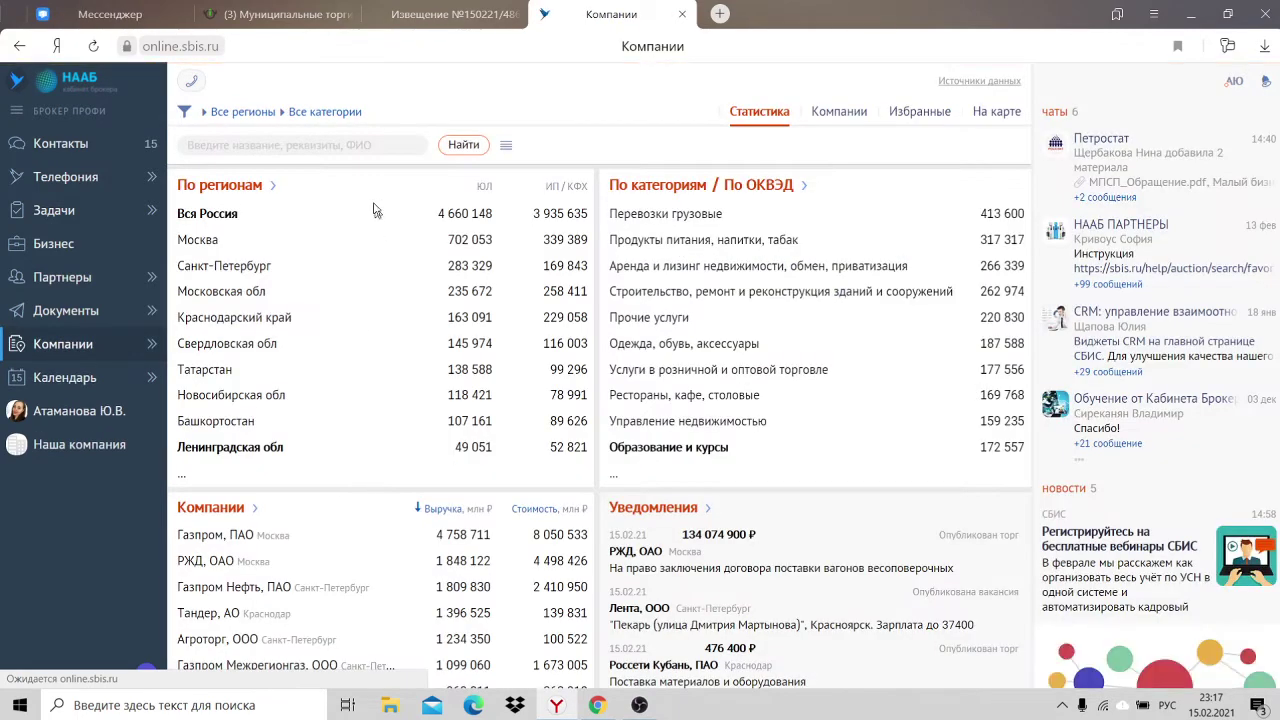
pyautogui.click(289, 146)
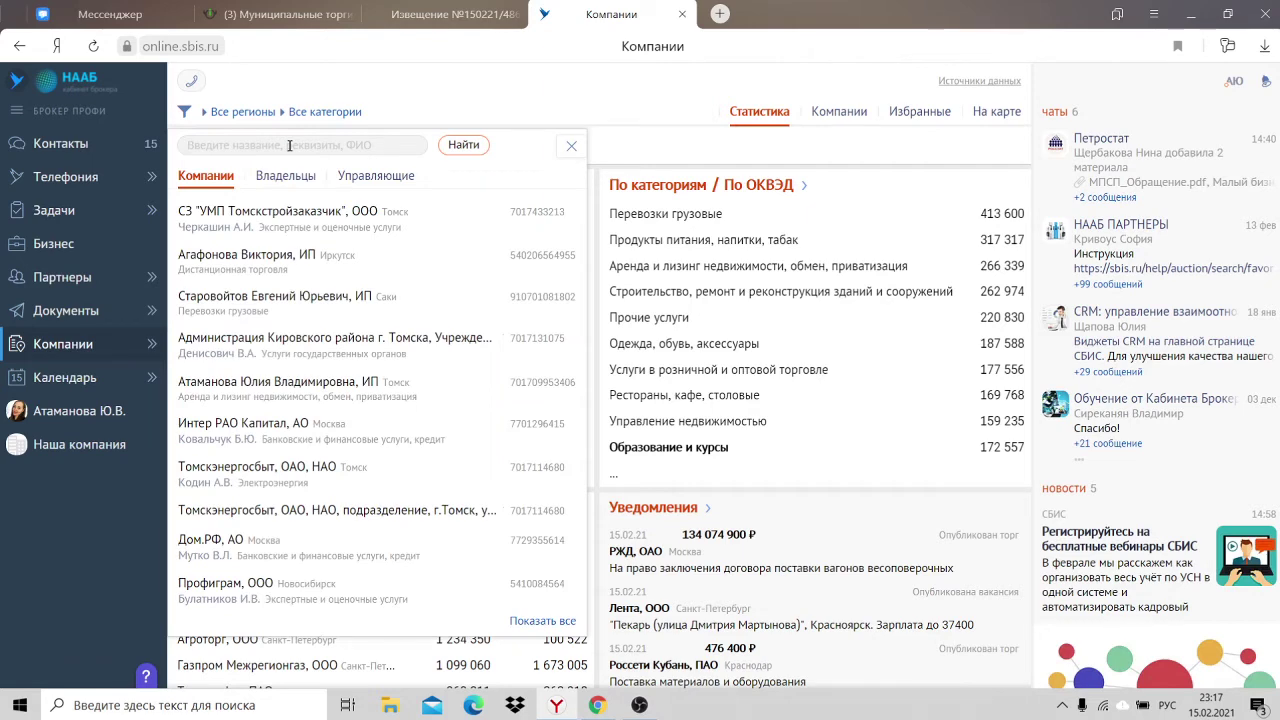
pyautogui.write('о')
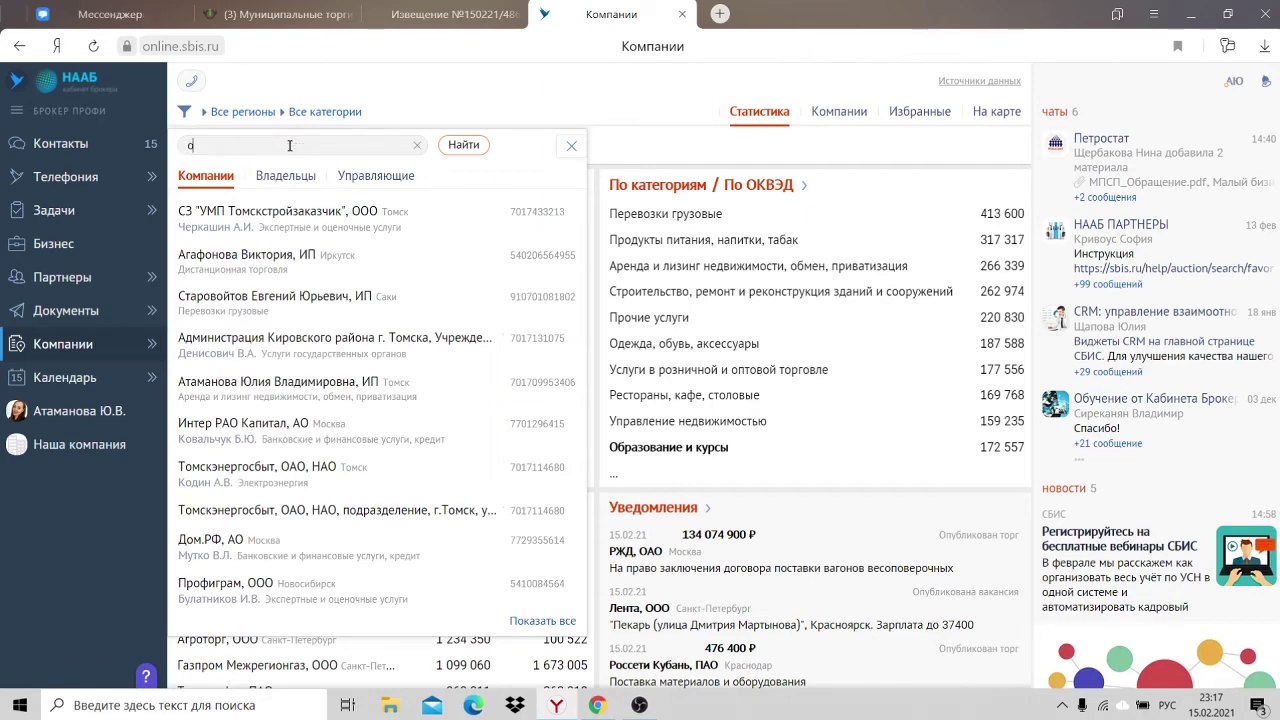
pyautogui.write('оо капит')
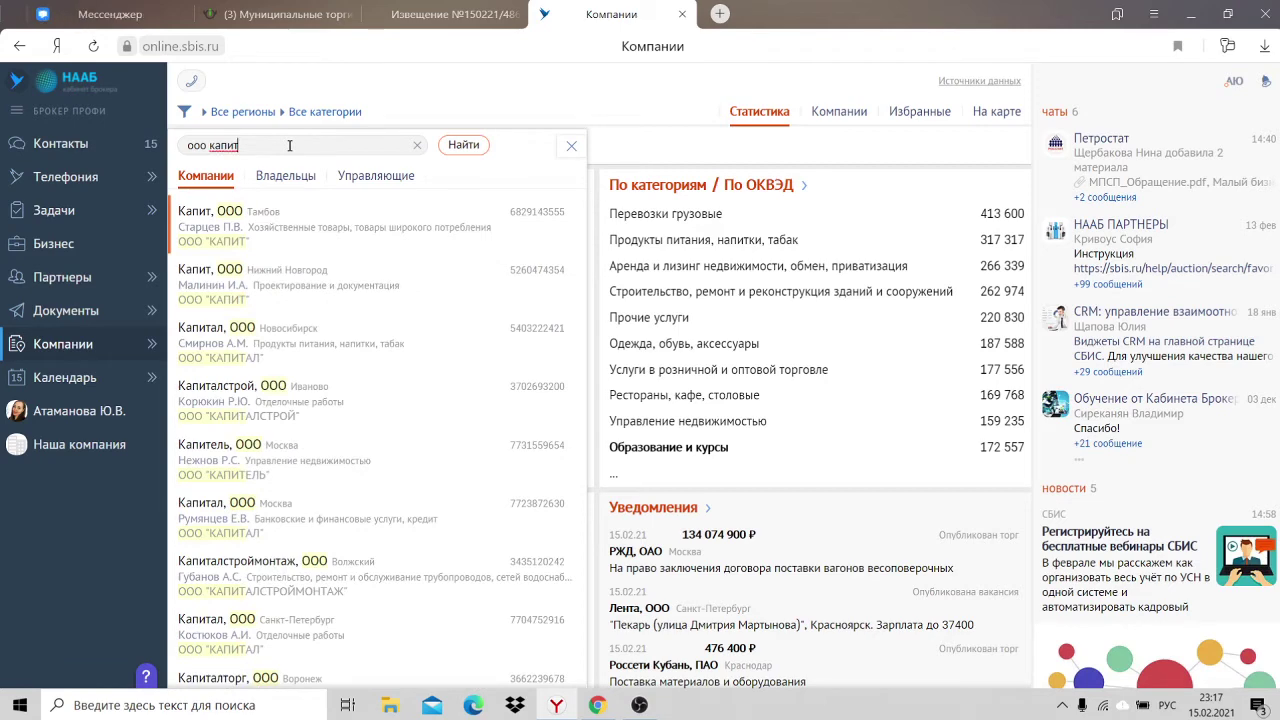
pyautogui.write('ал')
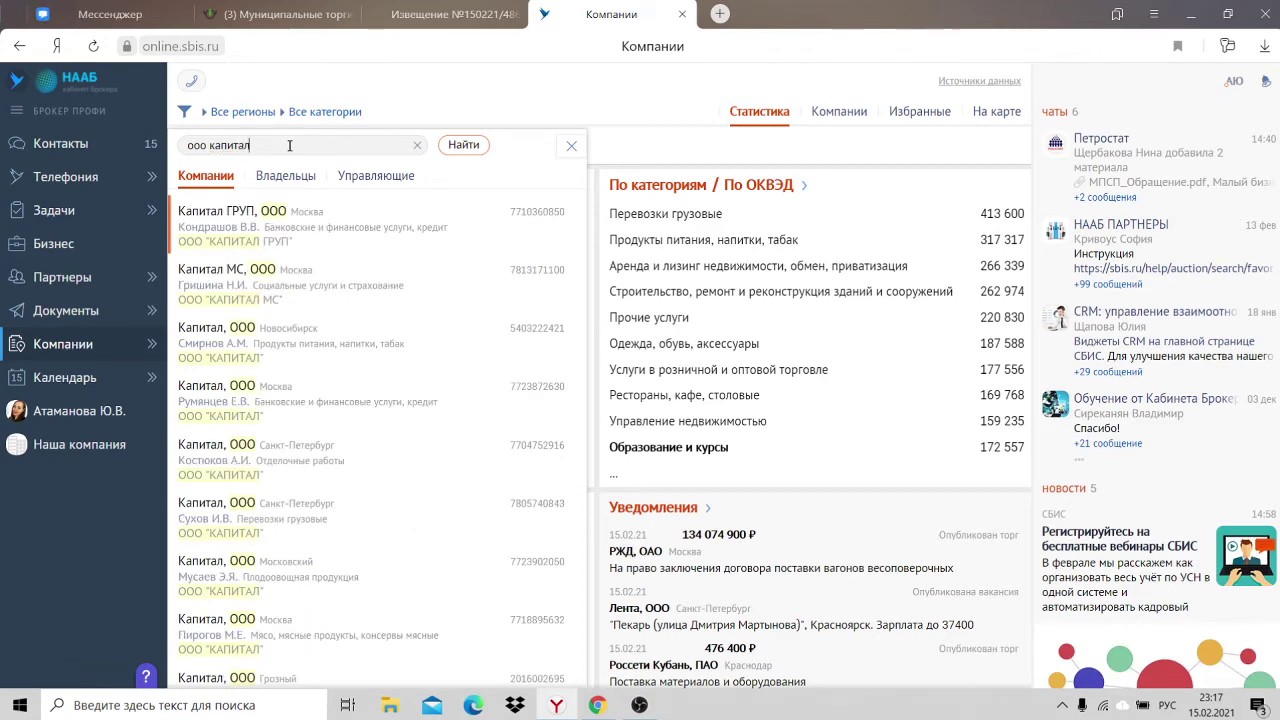
# Step: Glance at the Капитал ГРУП, ООО card, then show the full search results
pyautogui.click(312, 218)
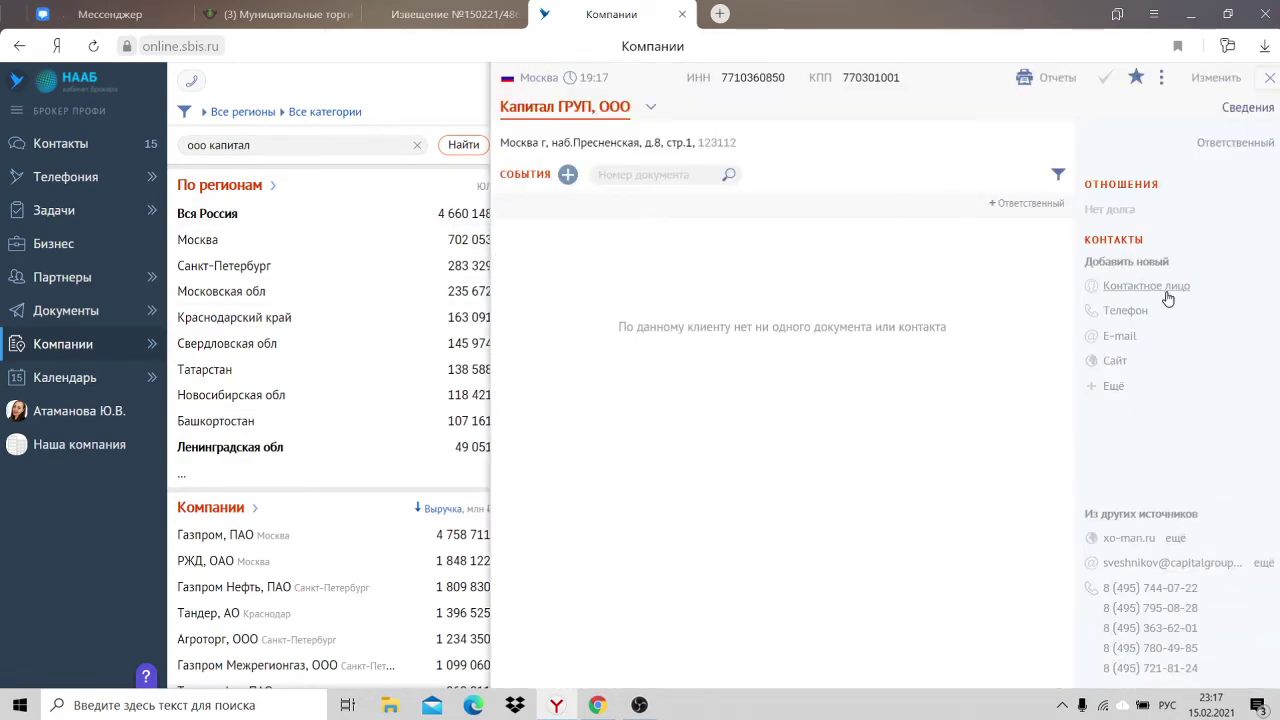
pyautogui.click(1272, 77)
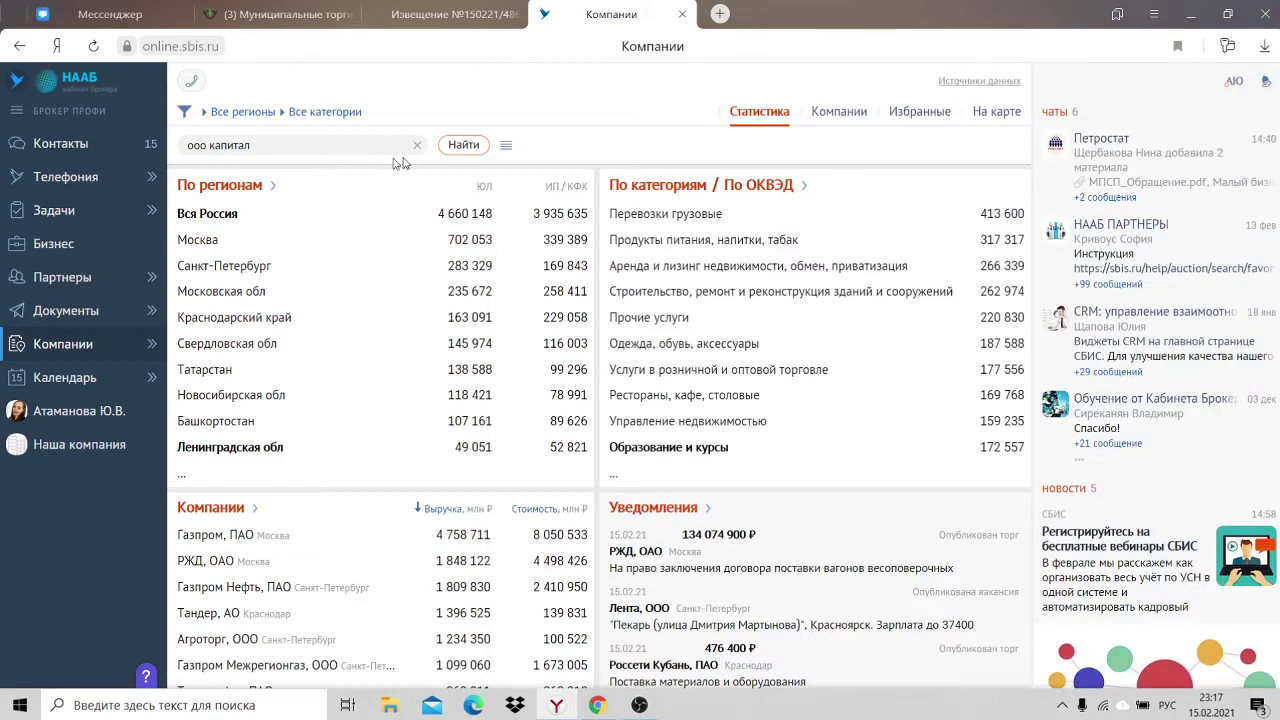
pyautogui.click(472, 152)
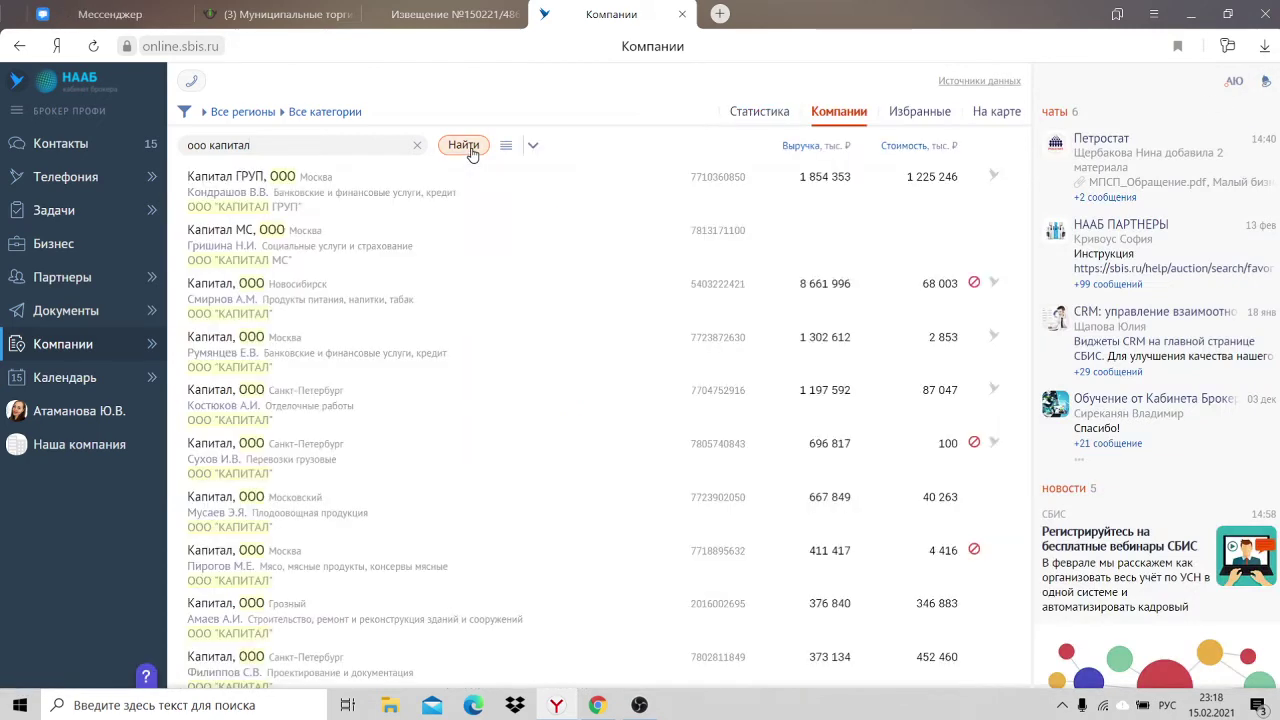
pyautogui.scroll(-10, 429, 286)
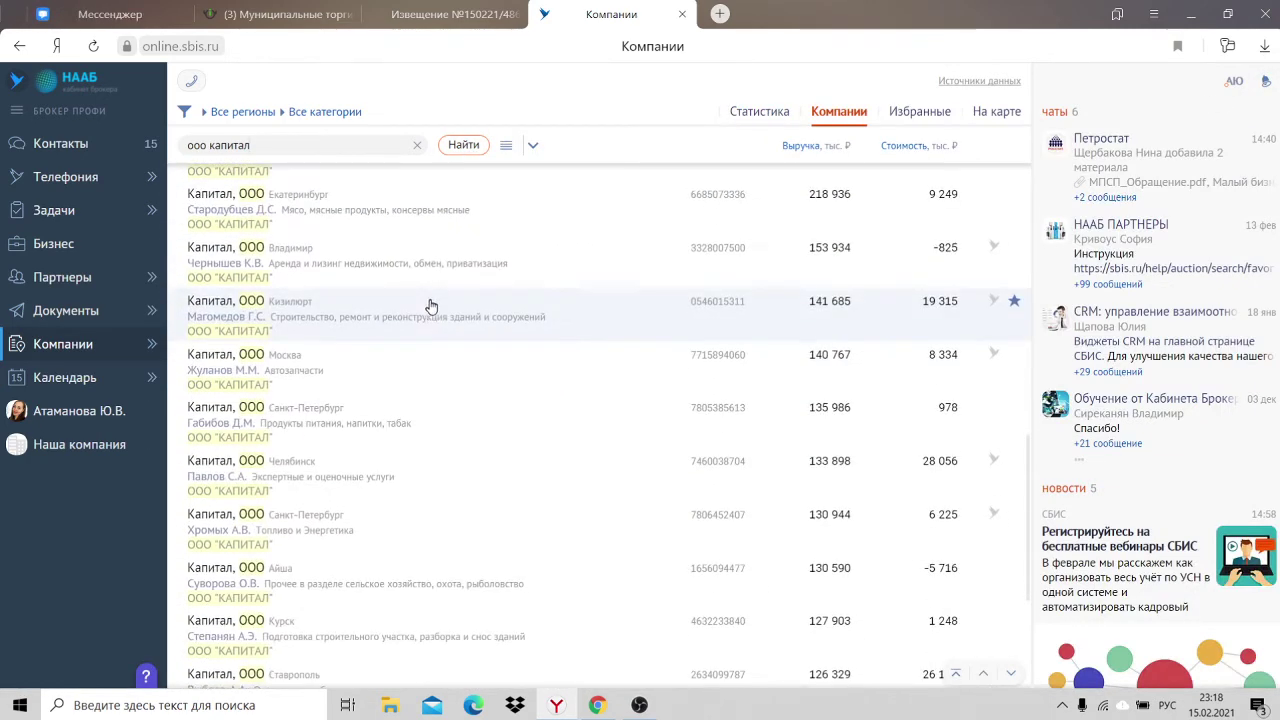
# Step: Replace the query with 'сибагро' and open the Barnaul Сибагро, ООО card
pyautogui.moveTo(277, 146); pyautogui.dragTo(44, 128)
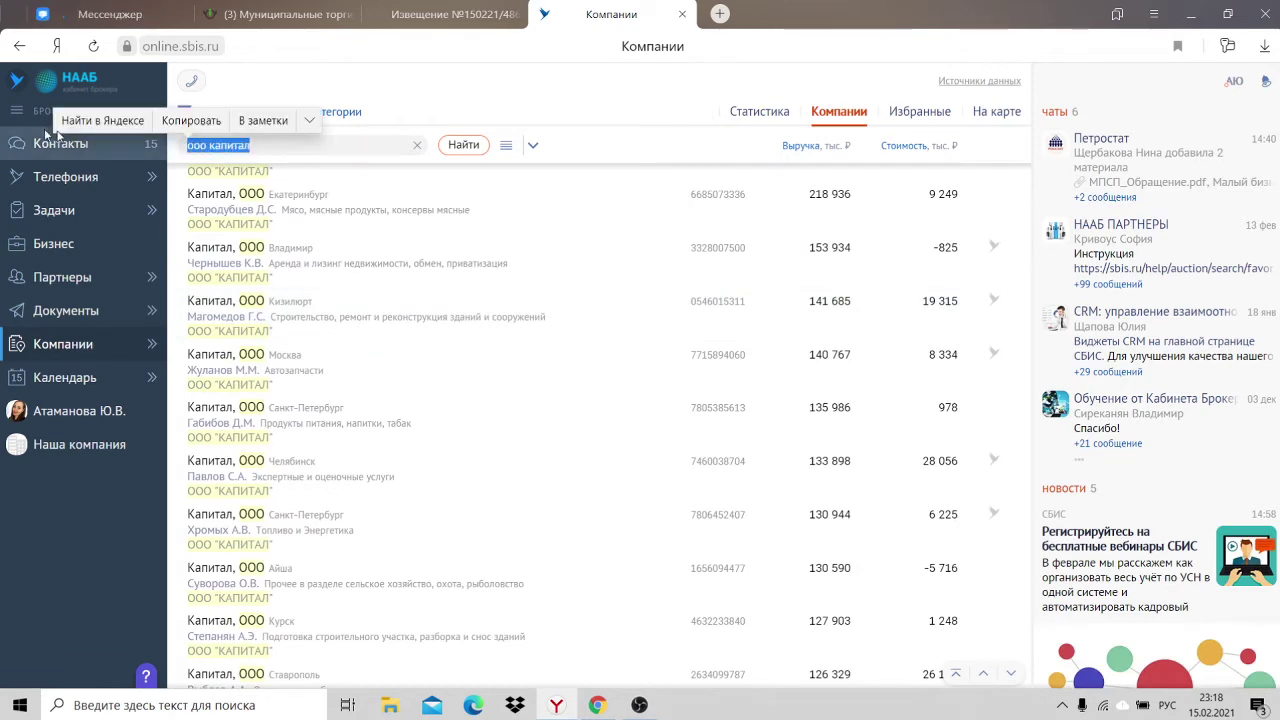
pyautogui.write('сибаг')
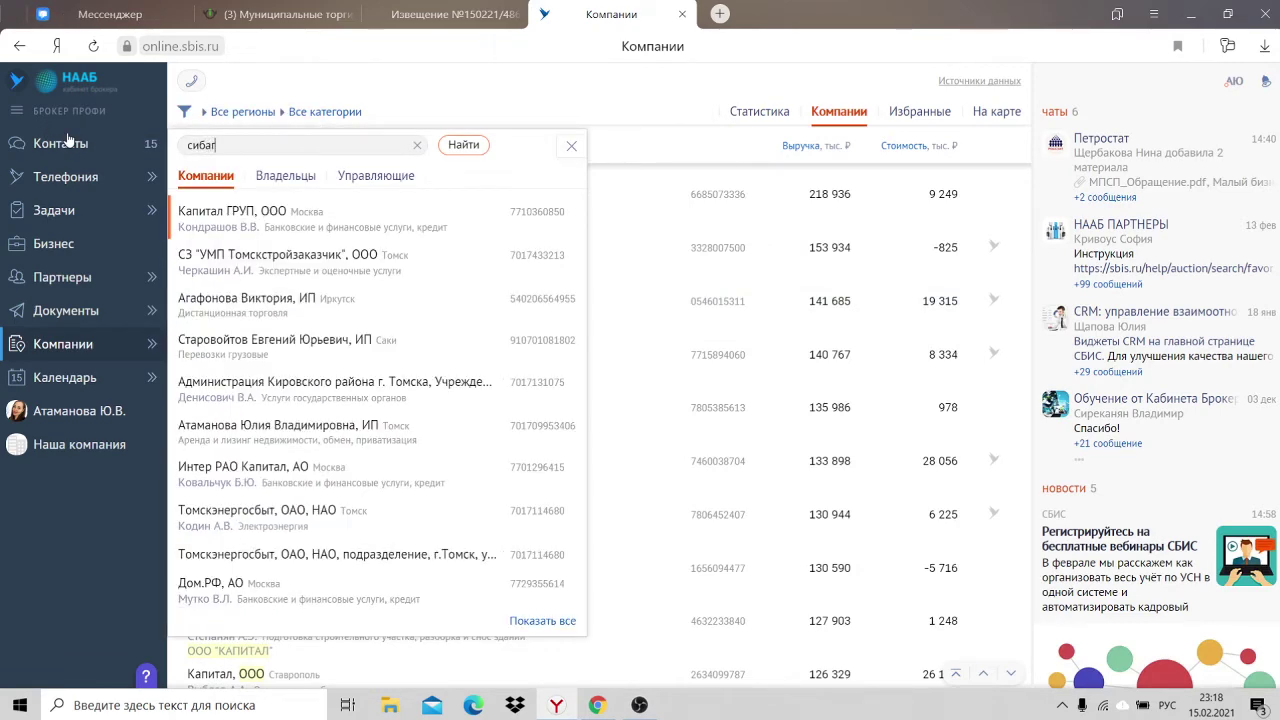
pyautogui.write('ро')
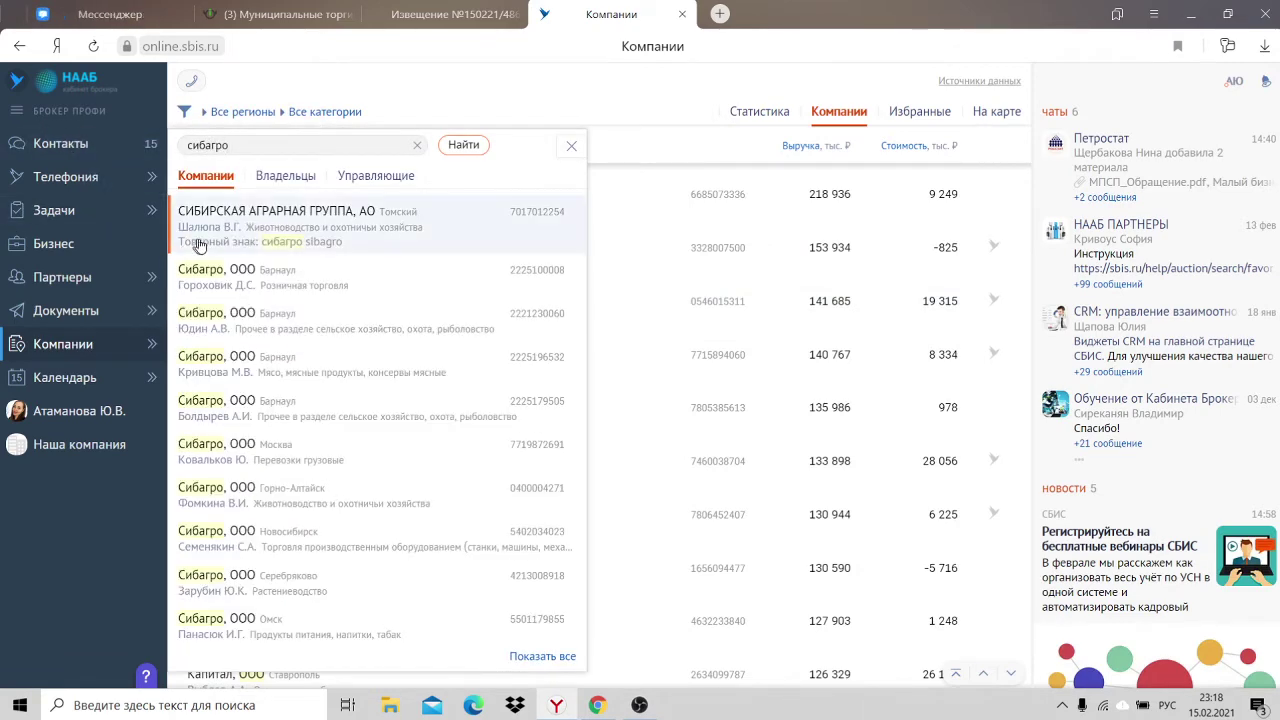
pyautogui.click(388, 278)
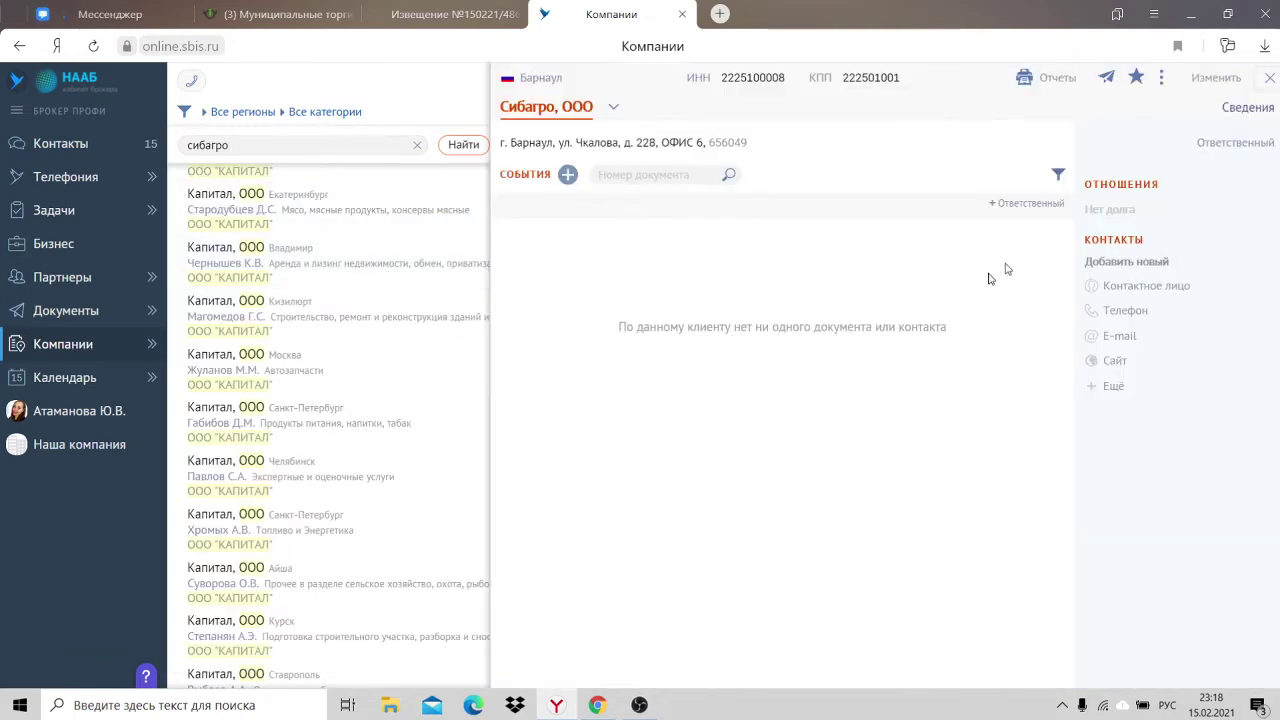
# Step: Review the Сибагро card, cancel the contact person form, and close the card
pyautogui.moveTo(616, 327); pyautogui.dragTo(922, 328)
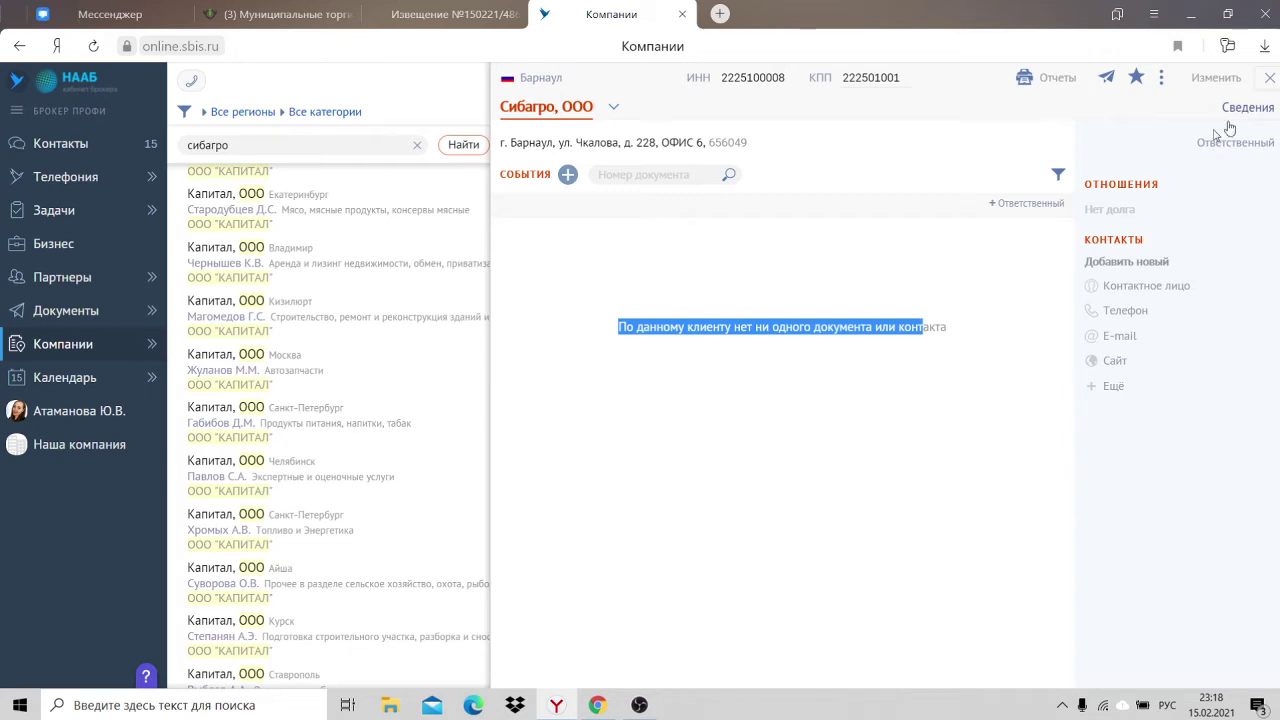
pyautogui.click(1180, 288)
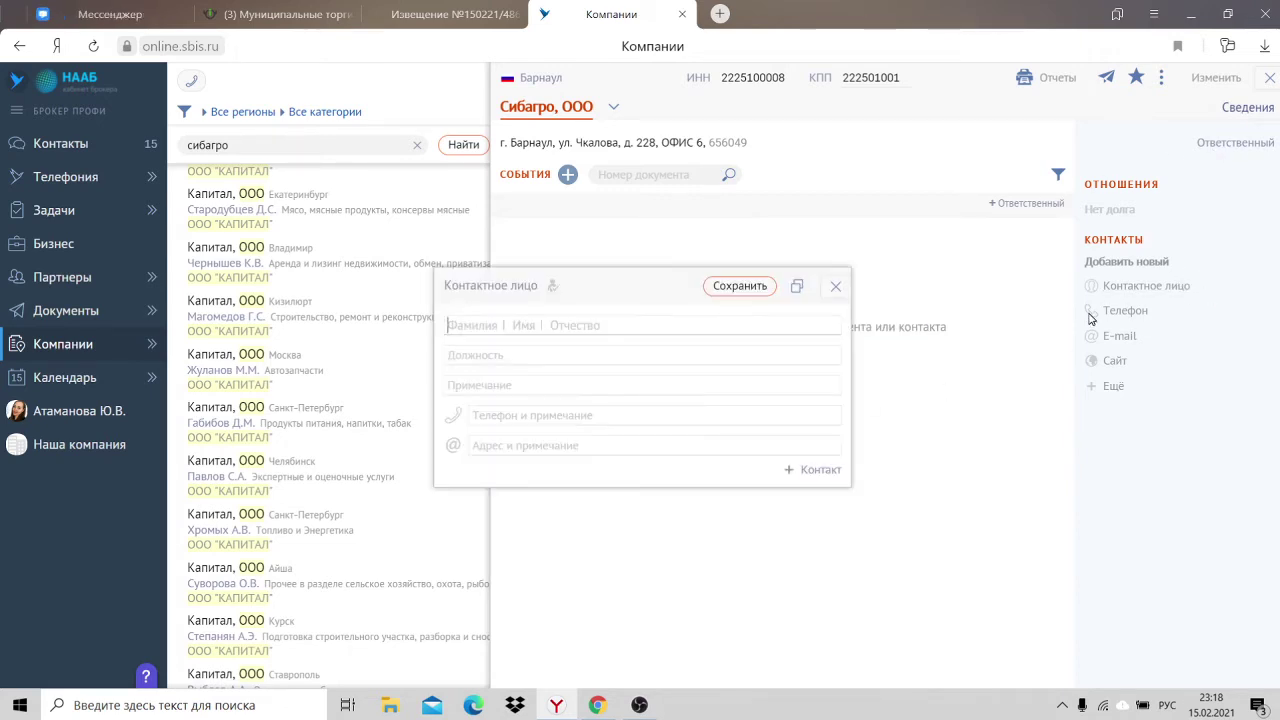
pyautogui.click(835, 286)
pyautogui.click(1270, 77)
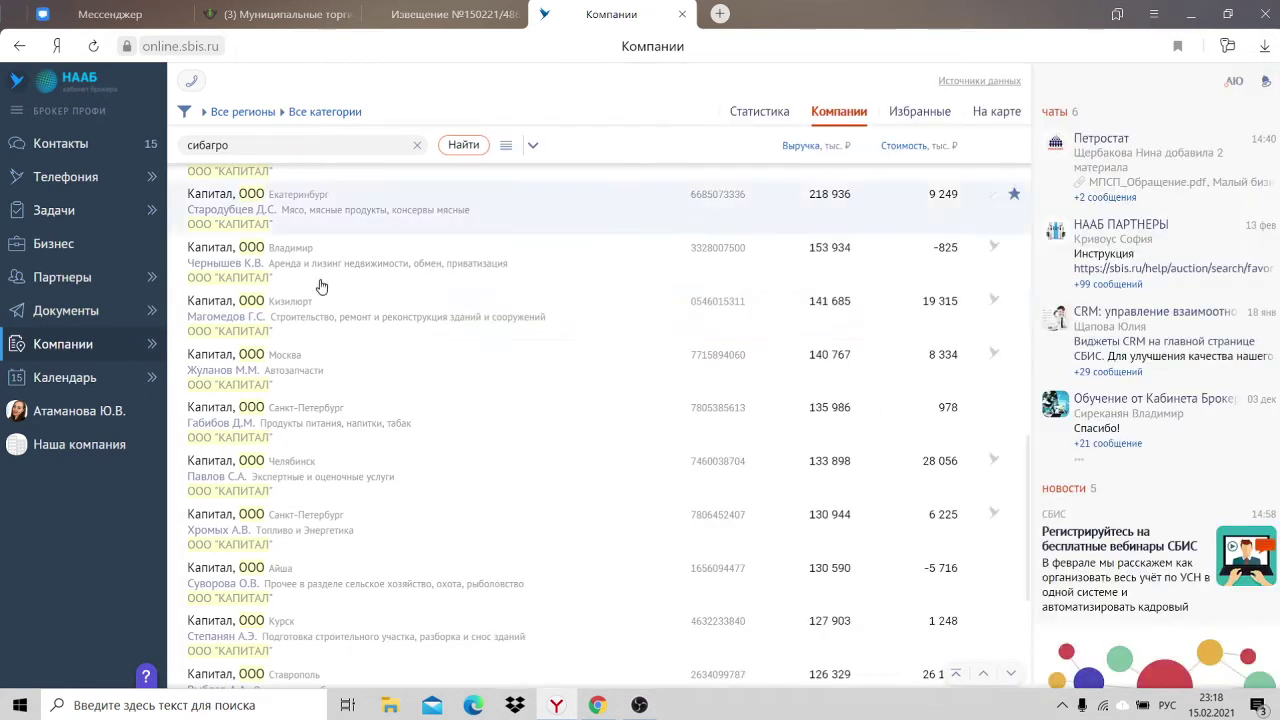
pyautogui.scroll(-1, 329, 329)
pyautogui.scroll(4, 381, 284)
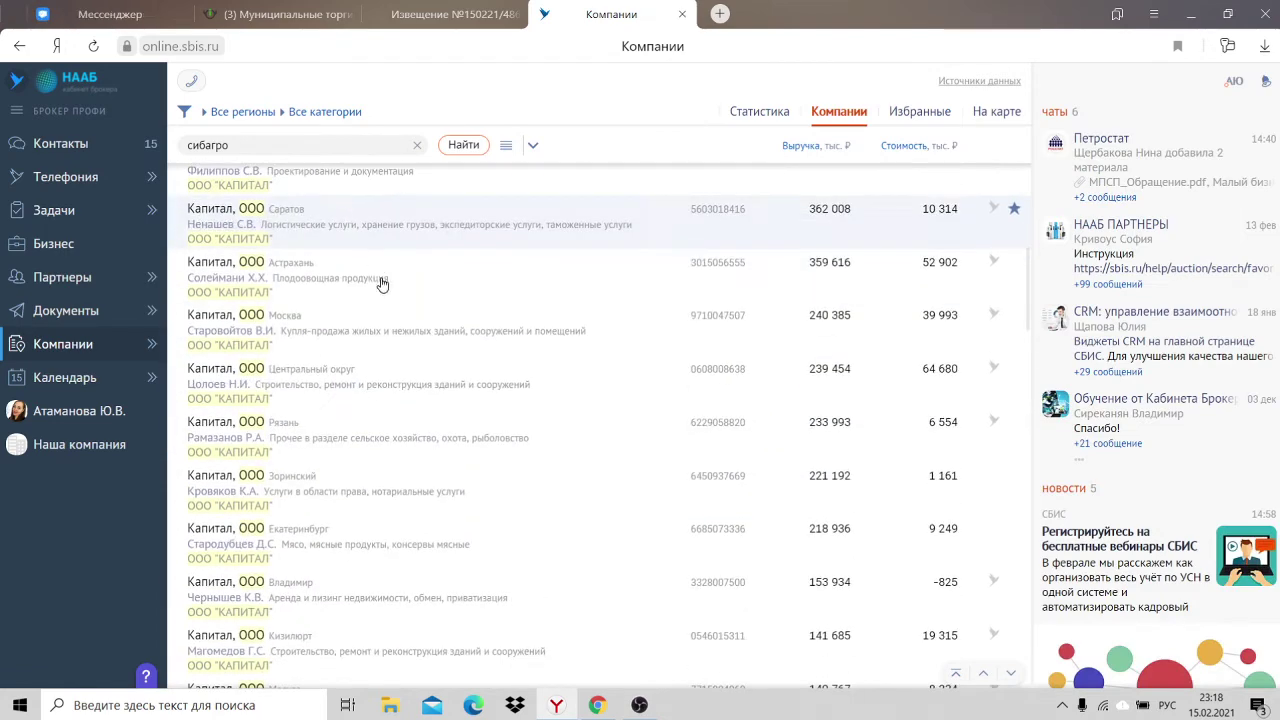
# Step: Open the СИБИРСКАЯ АГРАРНАЯ ГРУППА, АО card via 'томс', check its Нет долга status, then clear search
pyautogui.write('то')
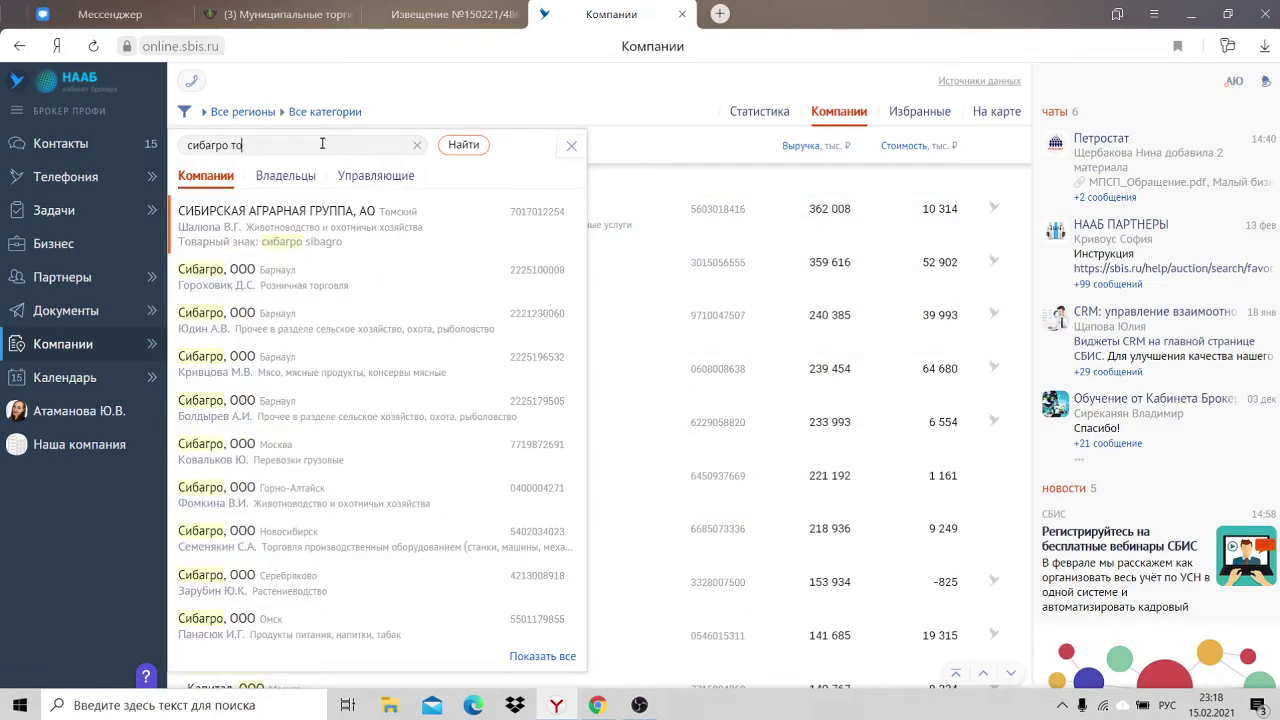
pyautogui.write('мс')
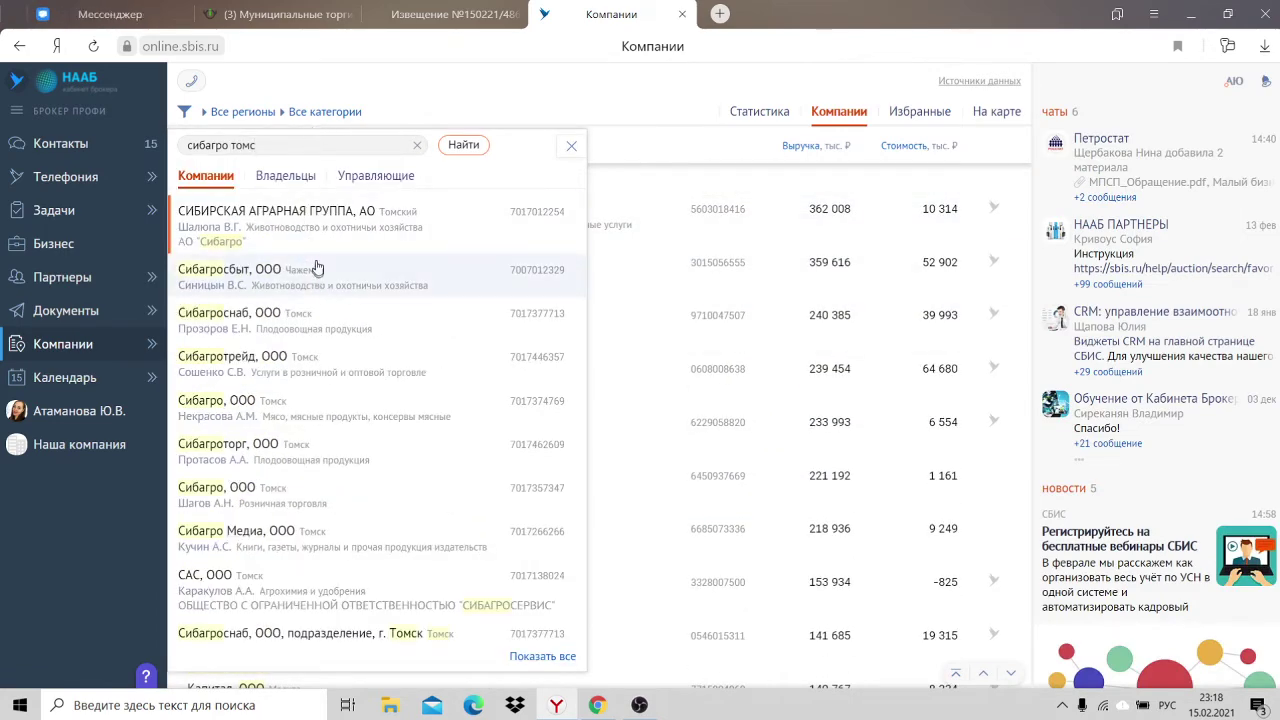
pyautogui.click(319, 241)
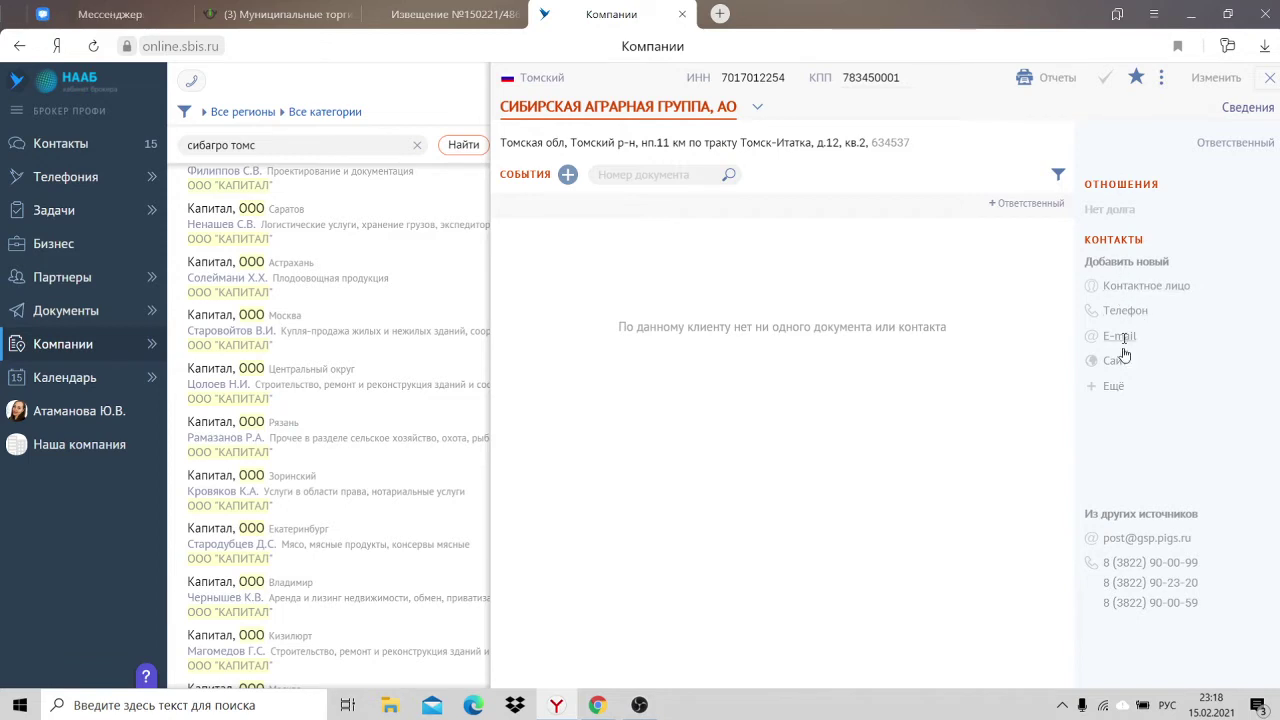
pyautogui.moveTo(1138, 210); pyautogui.dragTo(1068, 209)
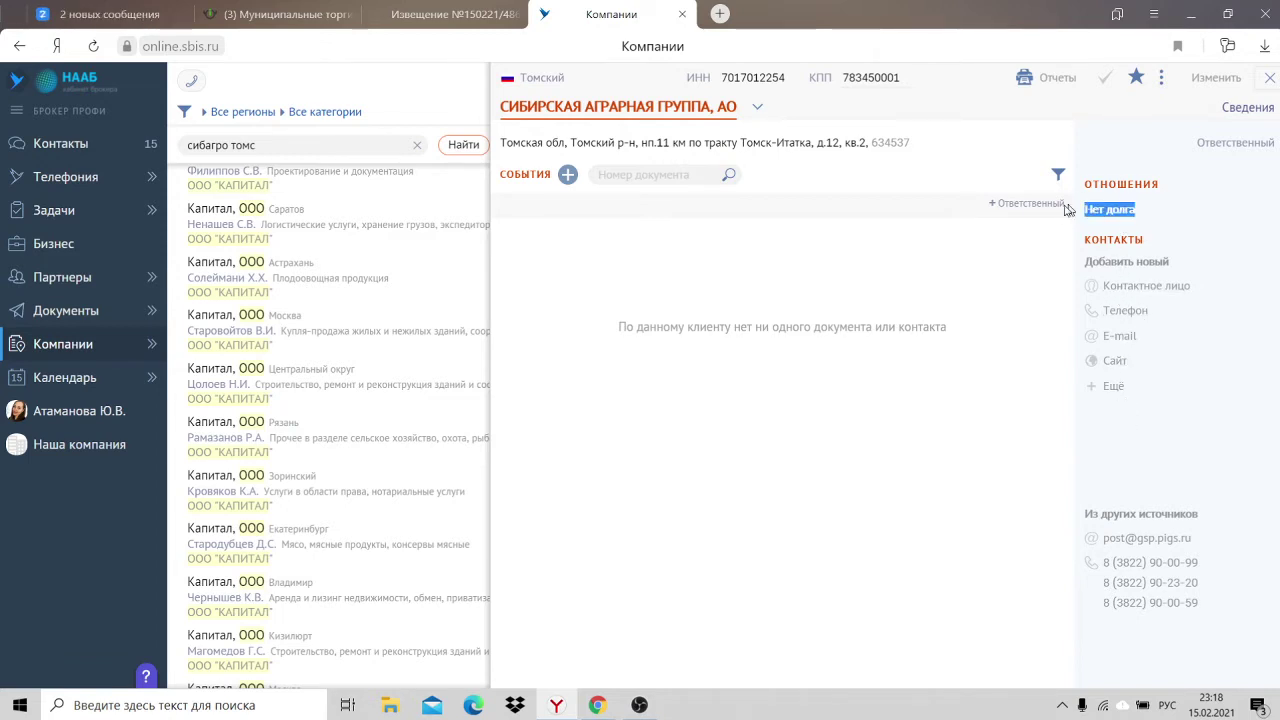
pyautogui.click(1270, 80)
pyautogui.click(416, 145)
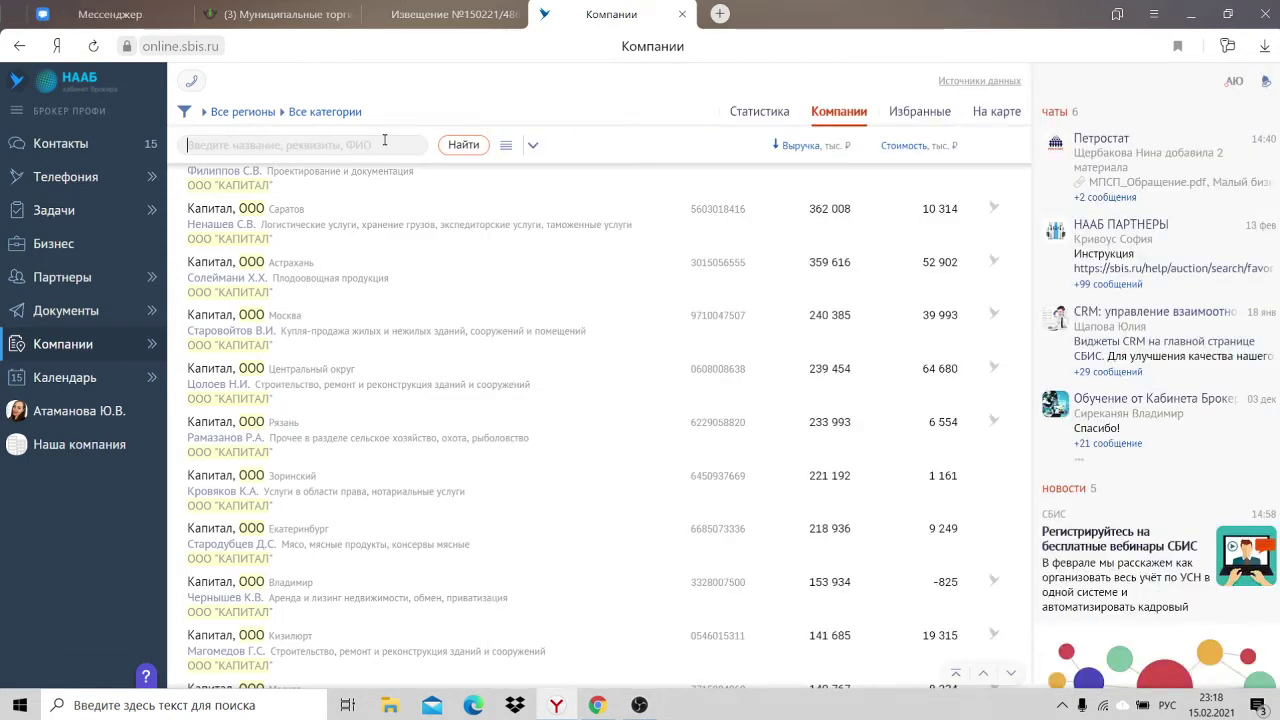
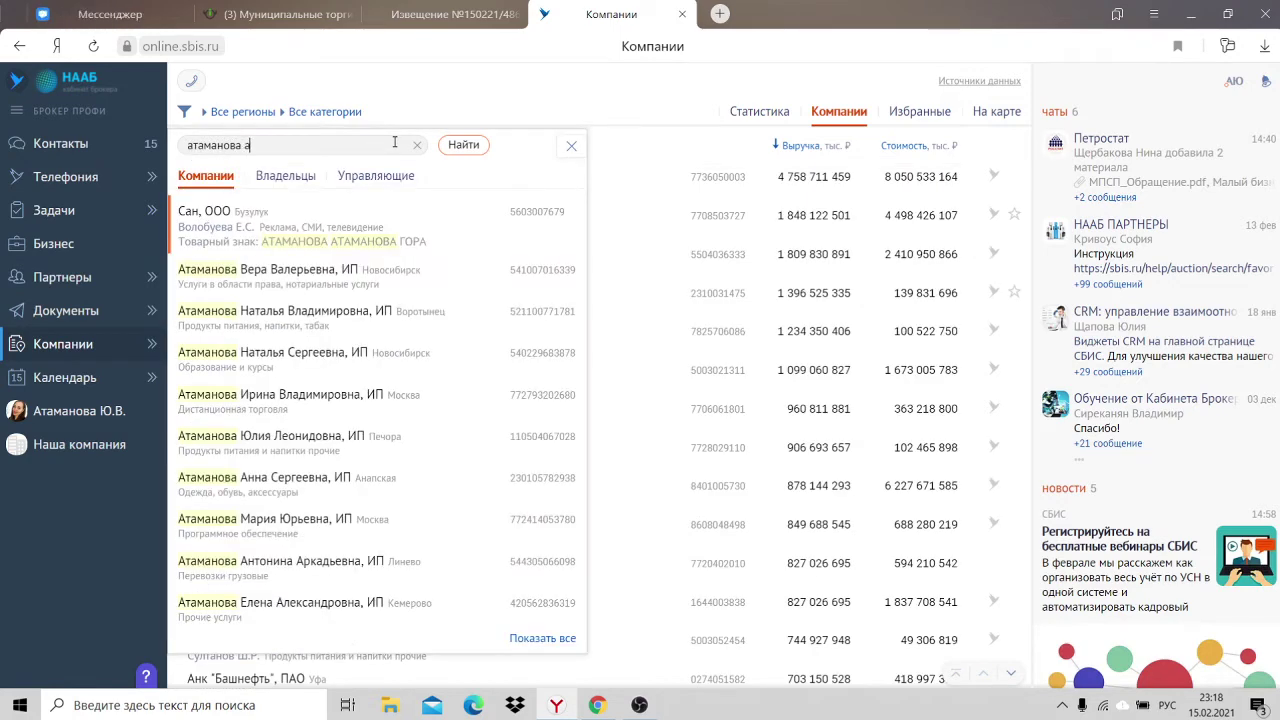
# Step: Search the entrepreneur's surname with full first name and patronymic, and open her Tomsk ИП card
pyautogui.write(' а')
pyautogui.press('BackSpace')
pyautogui.press('BackSpace')
pyautogui.write('ю.в.')
pyautogui.moveTo(306, 143); pyautogui.dragTo(244, 148)
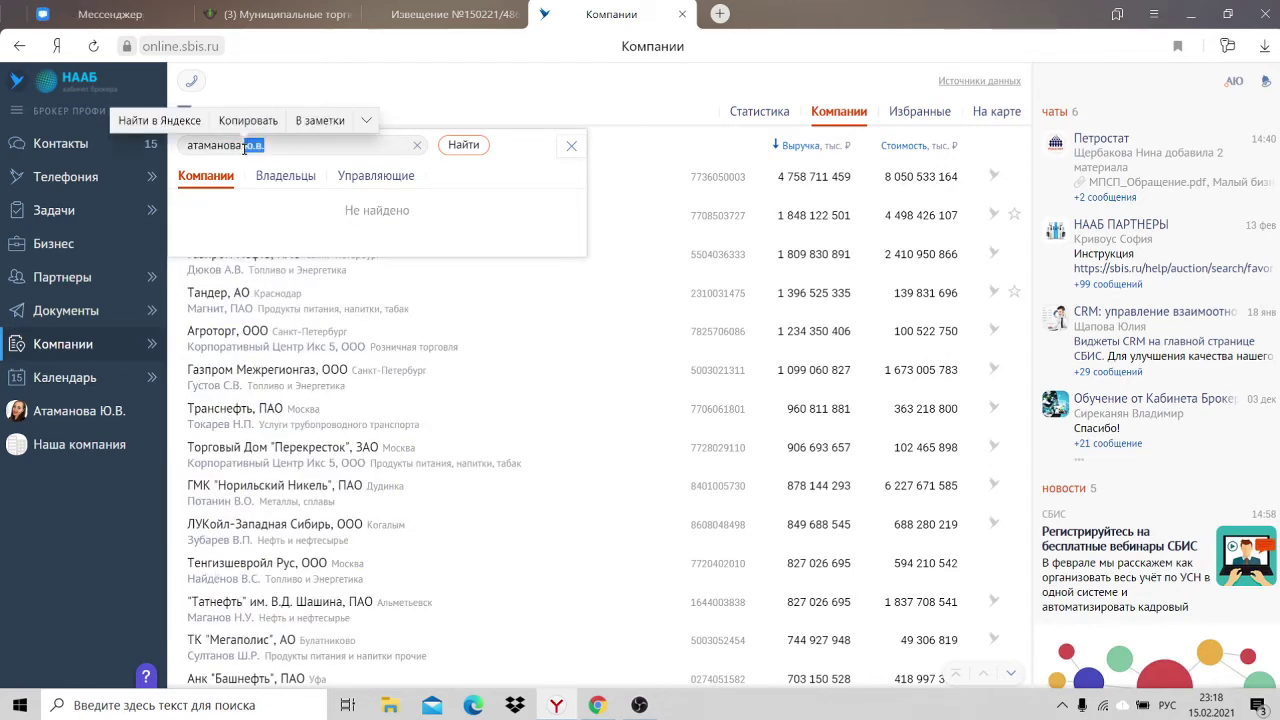
pyautogui.press('BackSpace')
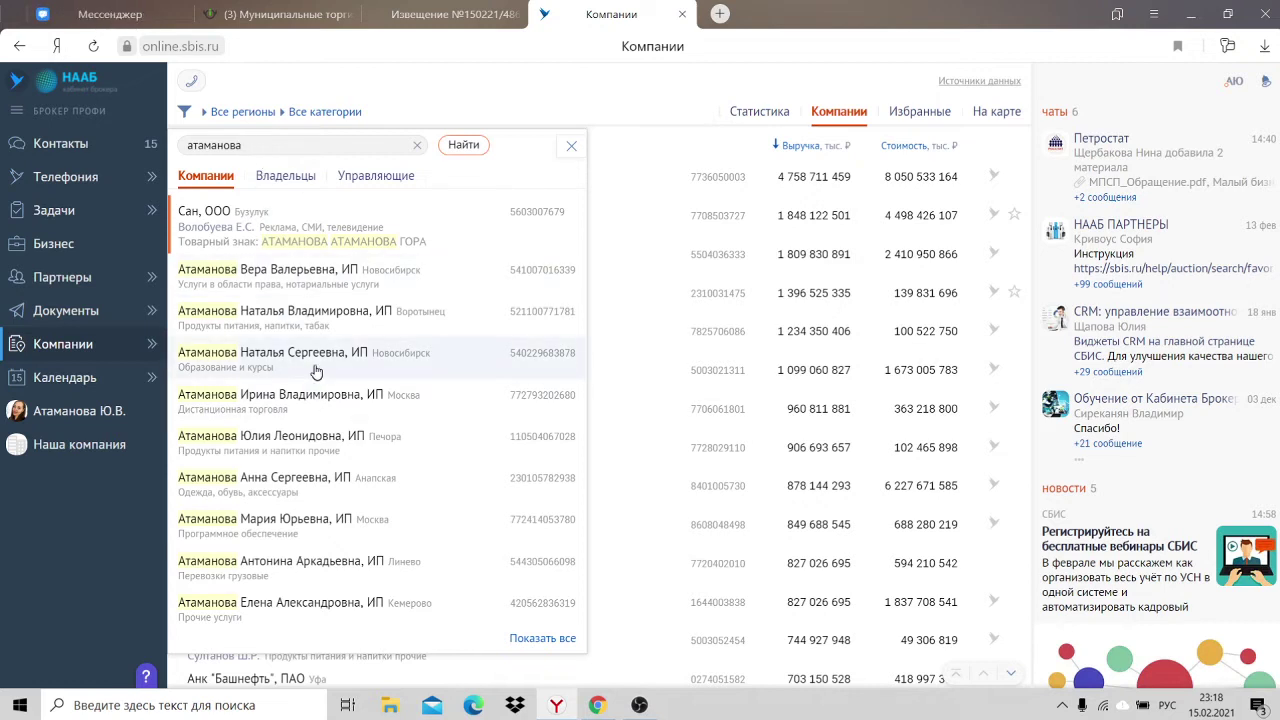
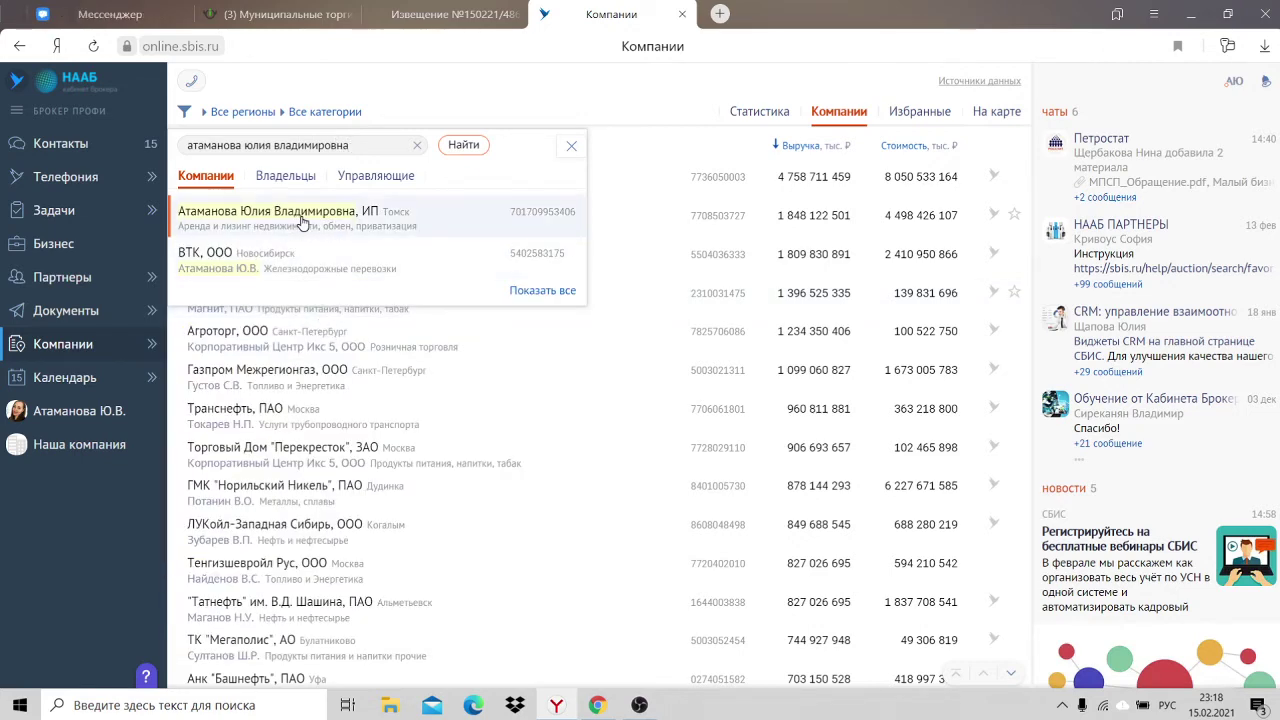
pyautogui.click(303, 221)
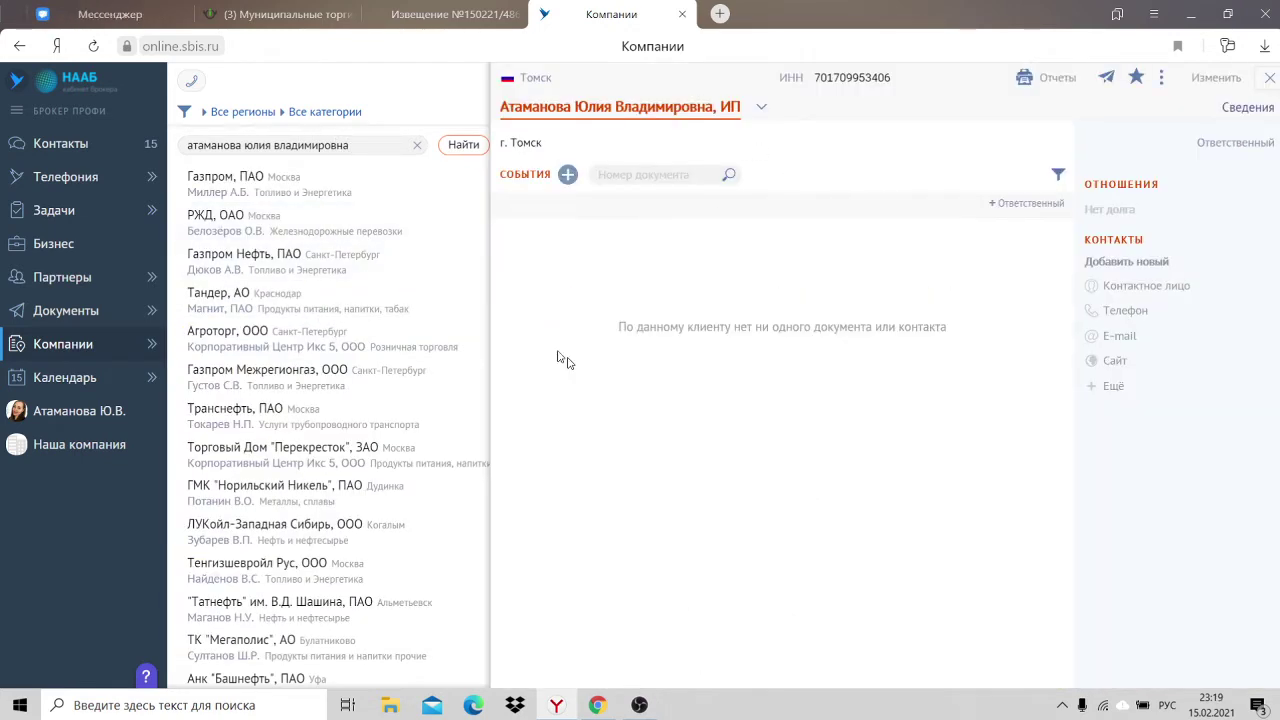
# Step: Limit the card's events to Документы and view the available contact types
pyautogui.click(1058, 175)
pyautogui.click(1079, 199)
pyautogui.click(1118, 337)
pyautogui.click(836, 353)
pyautogui.click(1110, 388)
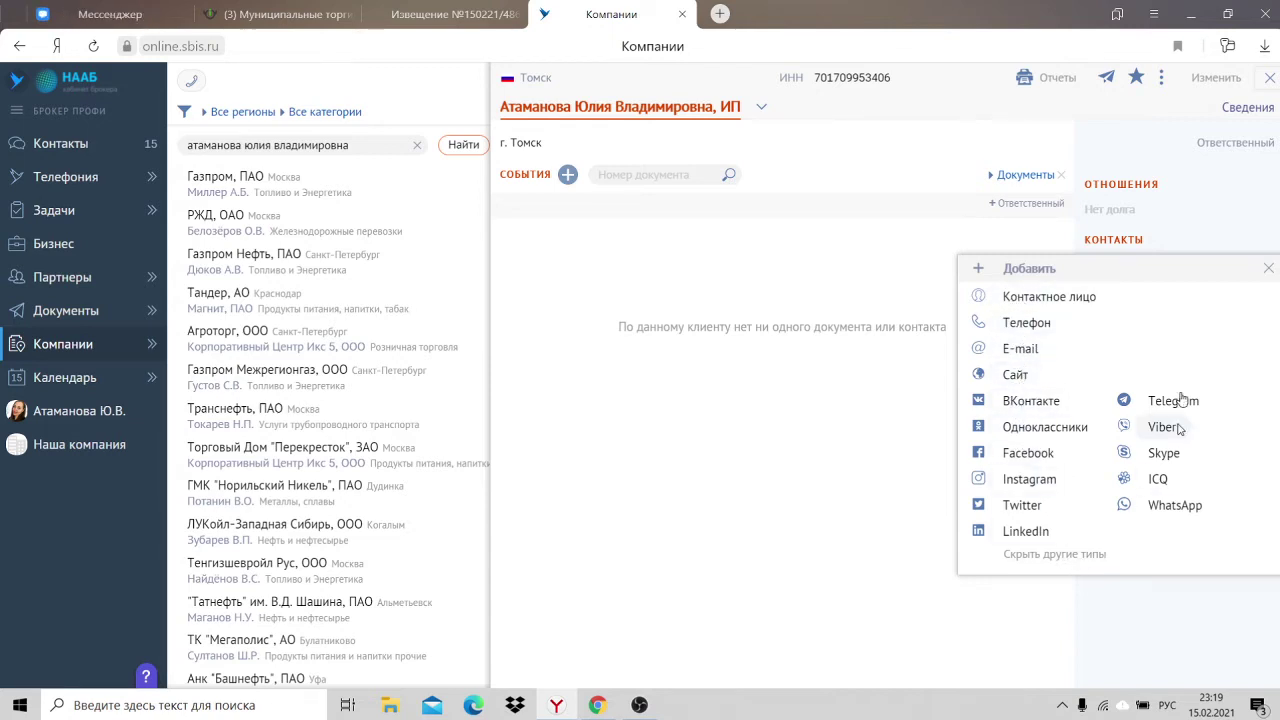
pyautogui.click(1266, 271)
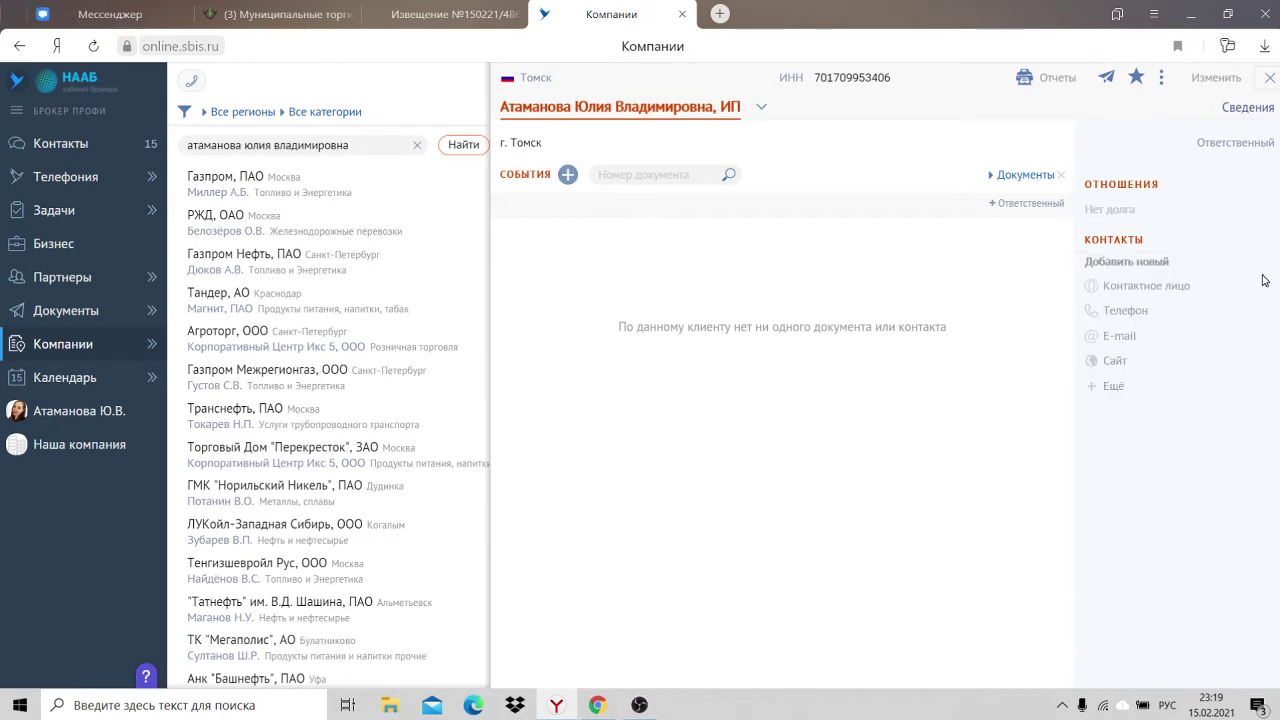
# Step: Close the entrepreneur's card and show the «Система сбис, или как сократить время поиска лотов» slide
pyautogui.click(1269, 77)
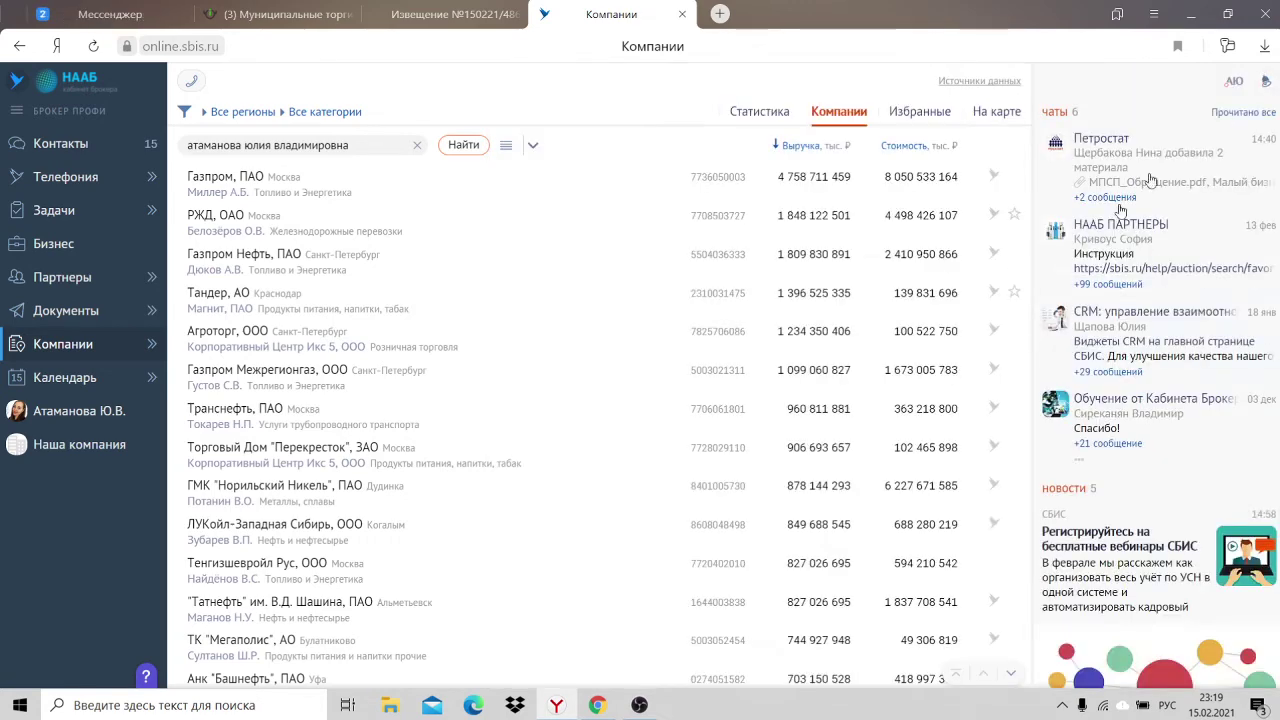
pyautogui.click(639, 705)
pyautogui.click(530, 535)
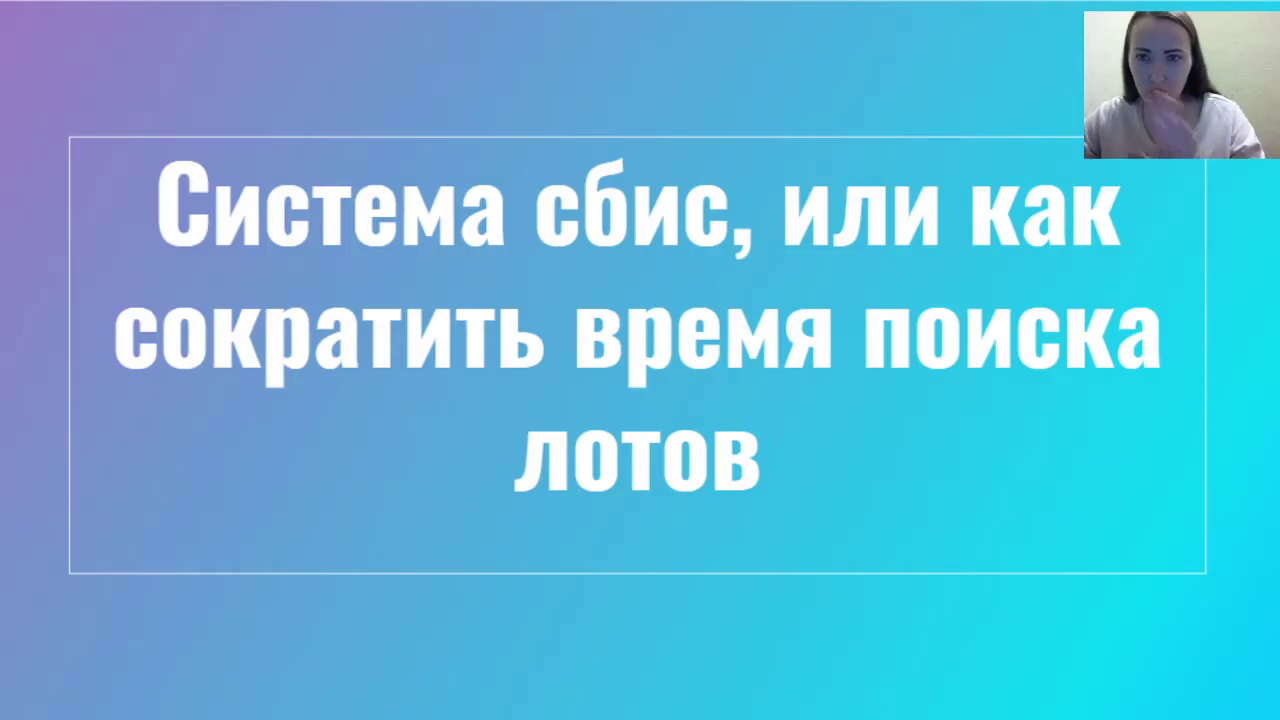